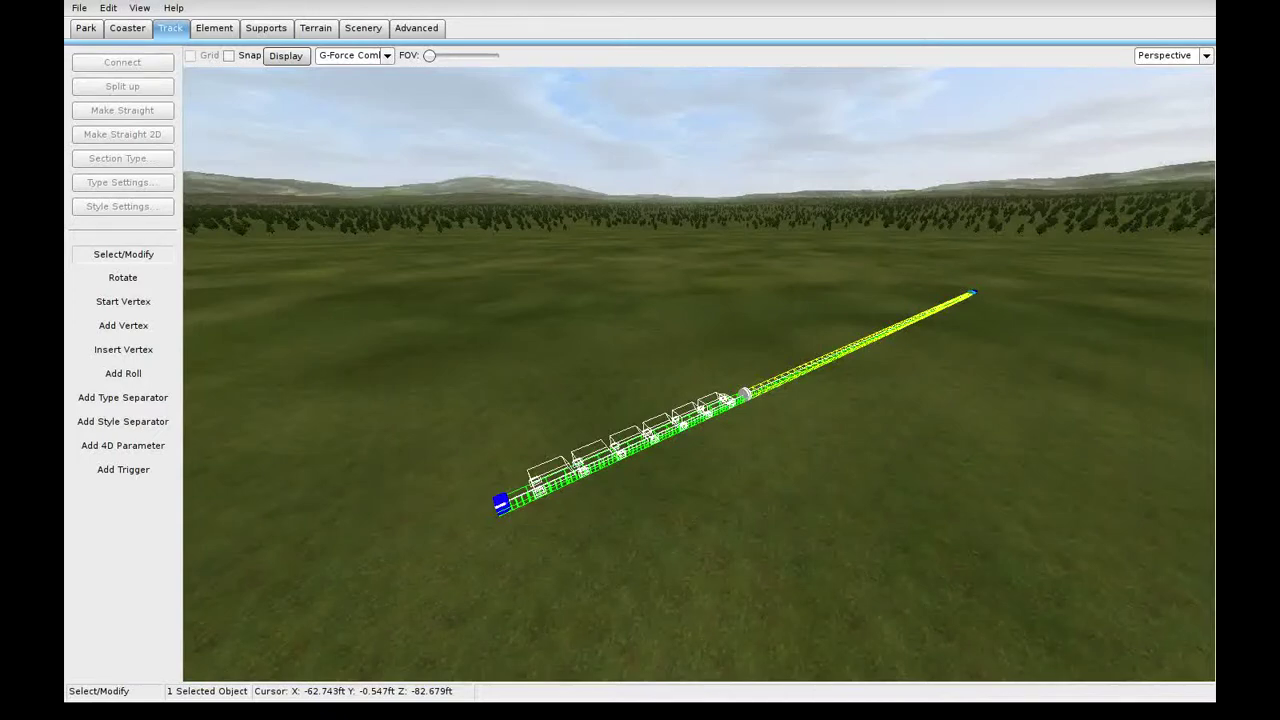
Examine the station, the train and the full length of the launch track from both ends
mouse_move(887, 449)
middle_down()
mouse_move(950, 470)
mouse_move(888, 450)
middle_up()
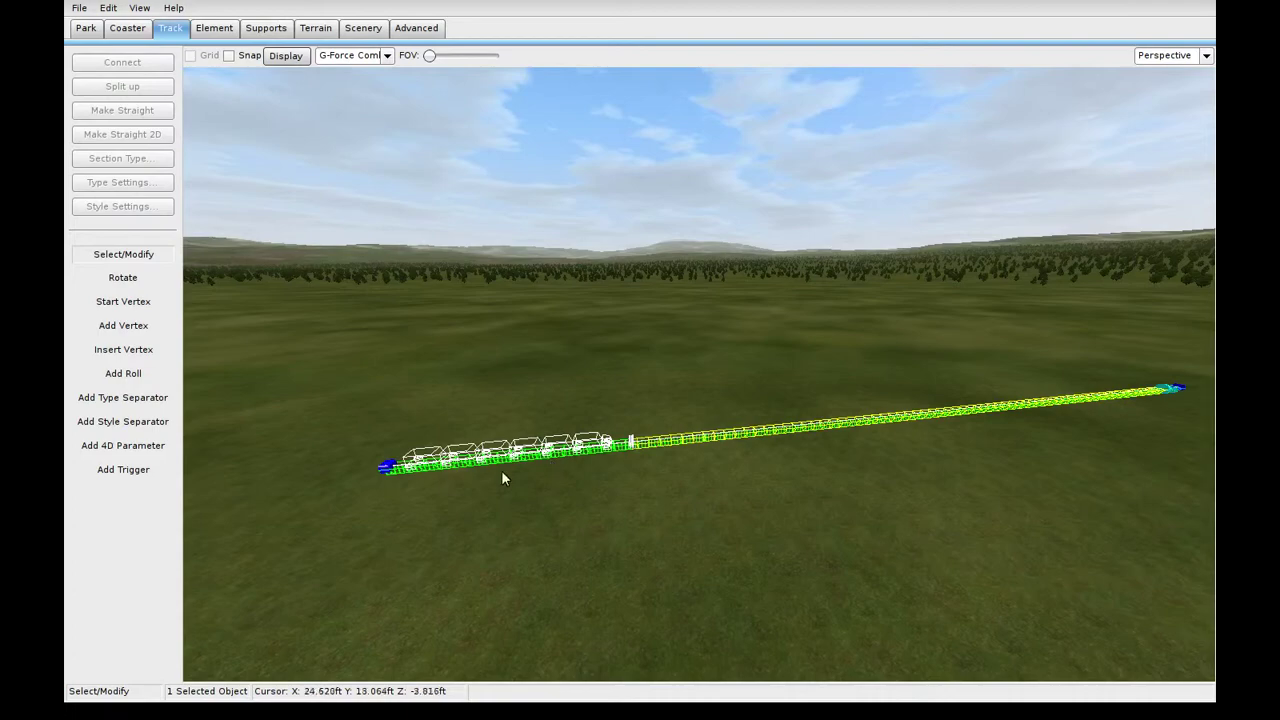
mouse_move(529, 482)
middle_down()
mouse_move(540, 472)
mouse_move(570, 484)
mouse_move(541, 495)
middle_up()
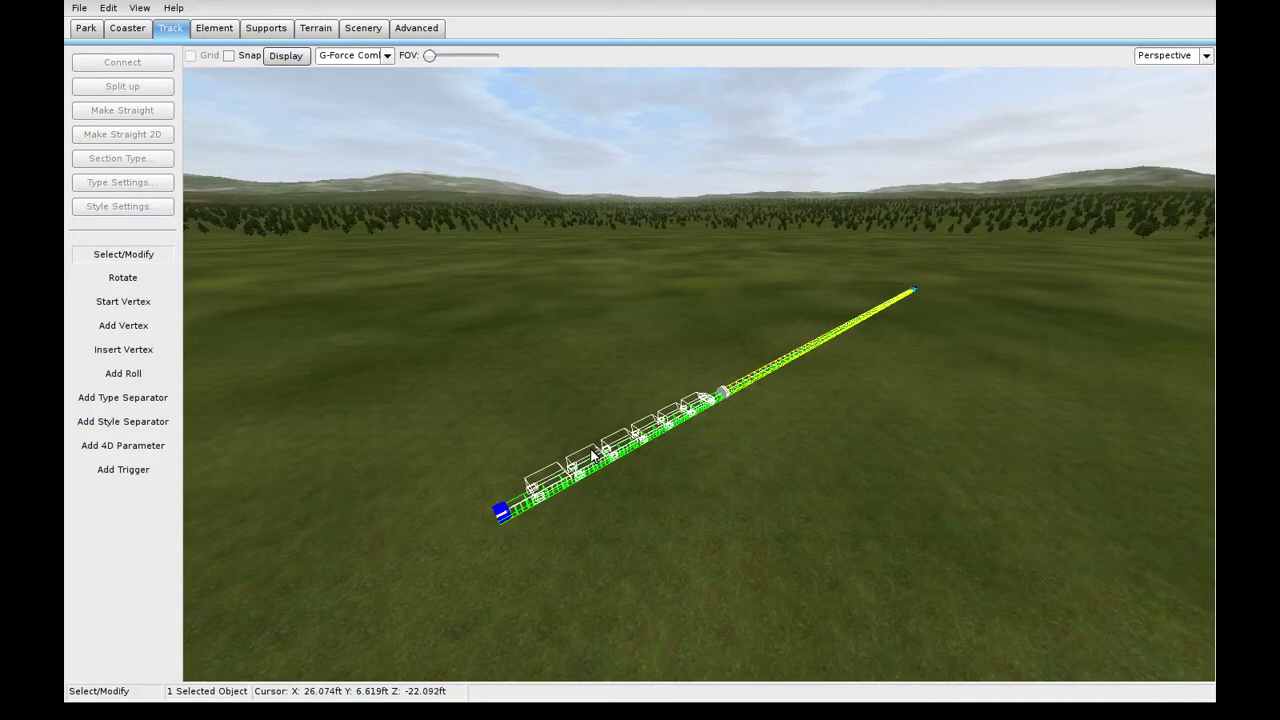
middle_drag(636, 456, 535, 450)
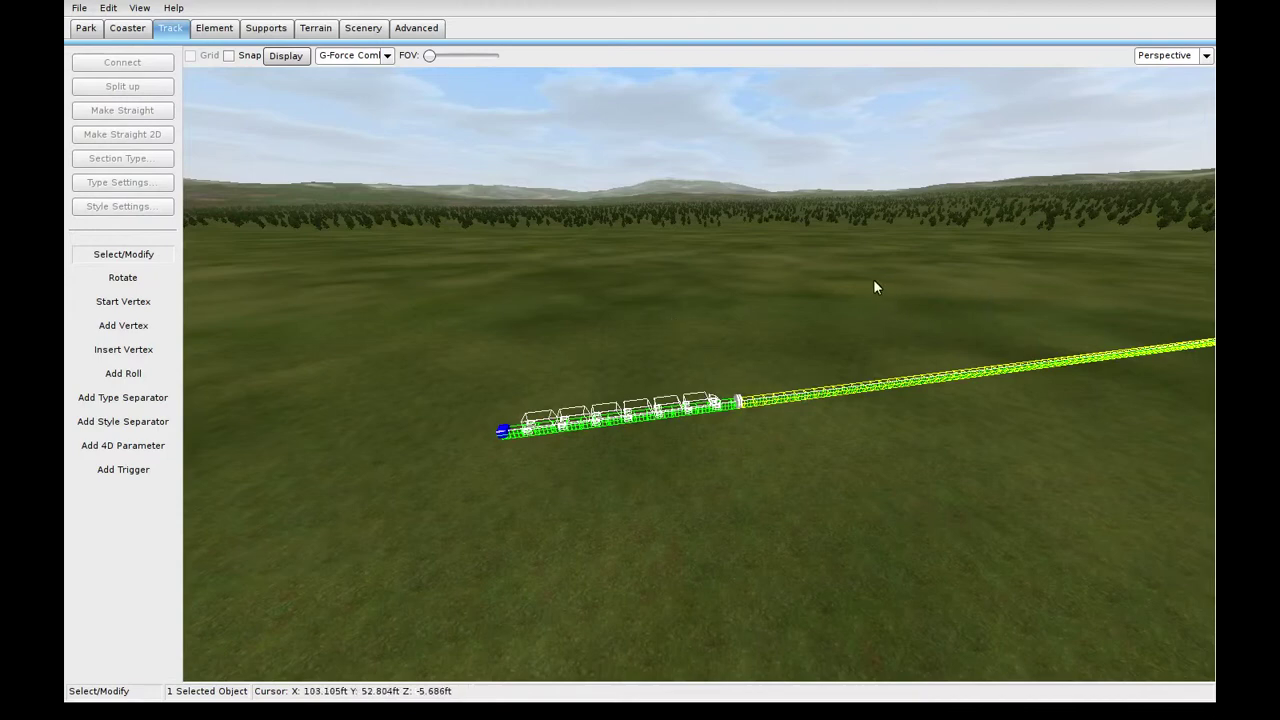
middle_drag(828, 369, 813, 400)
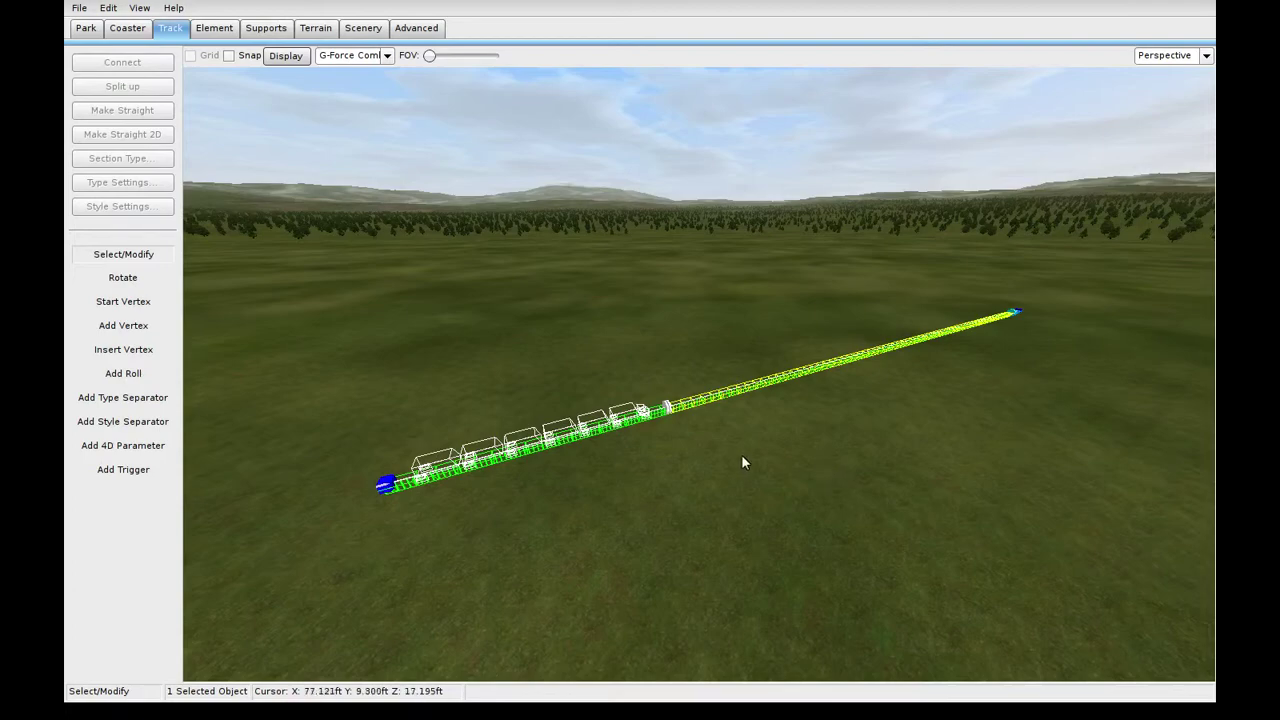
mouse_move(707, 455)
right_down()
mouse_move(735, 425)
mouse_move(800, 440)
mouse_move(692, 452)
right_up()
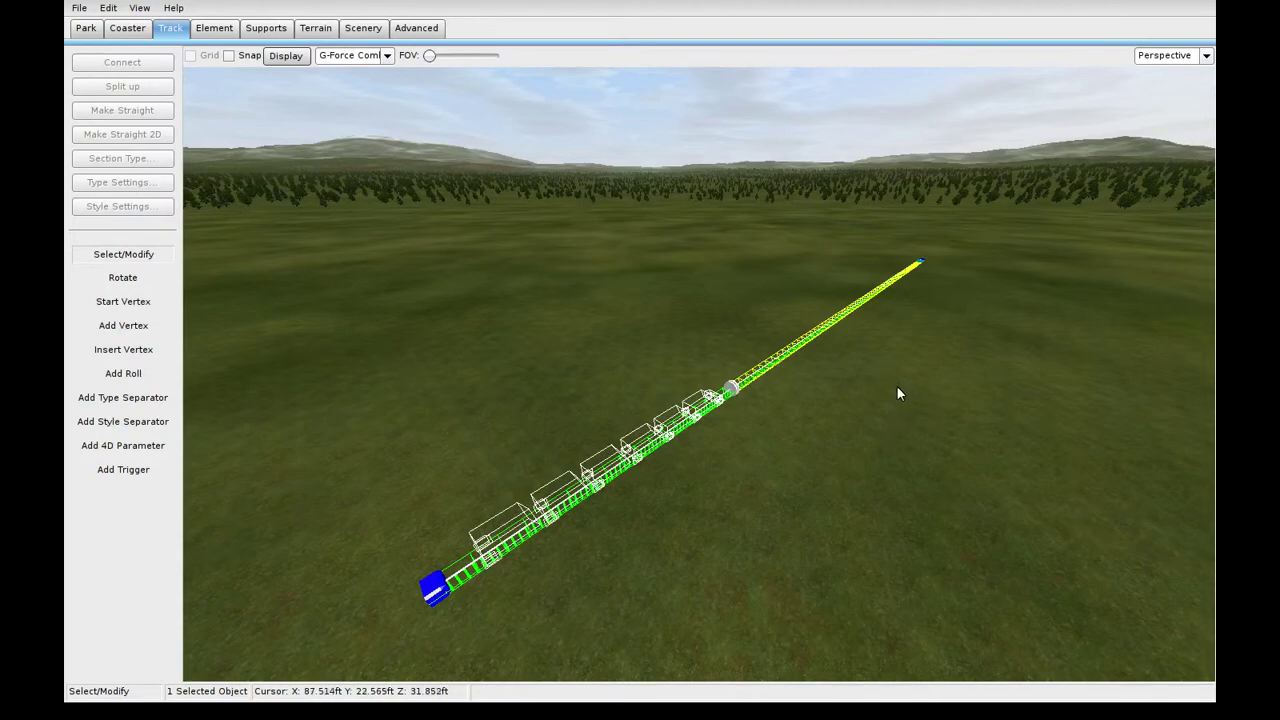
middle_drag(862, 440, 680, 400)
right_drag(855, 395, 856, 447)
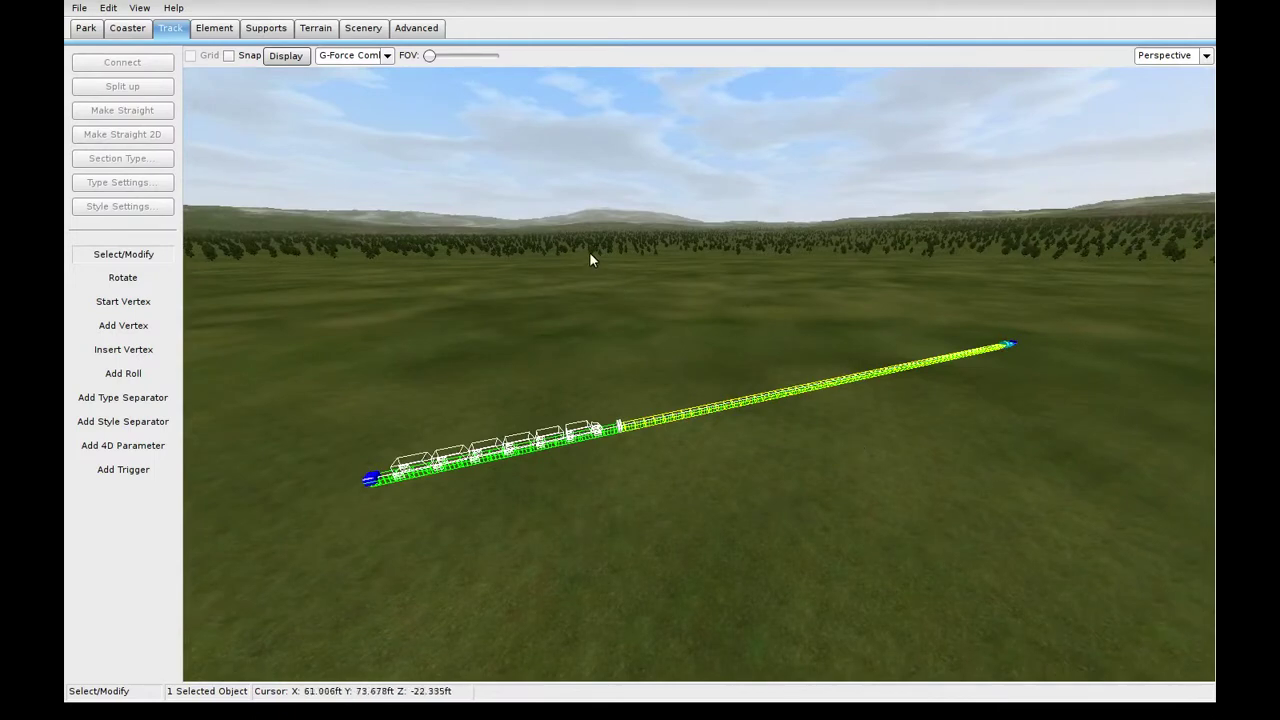
middle_drag(545, 292, 500, 272)
right_drag(505, 262, 573, 217)
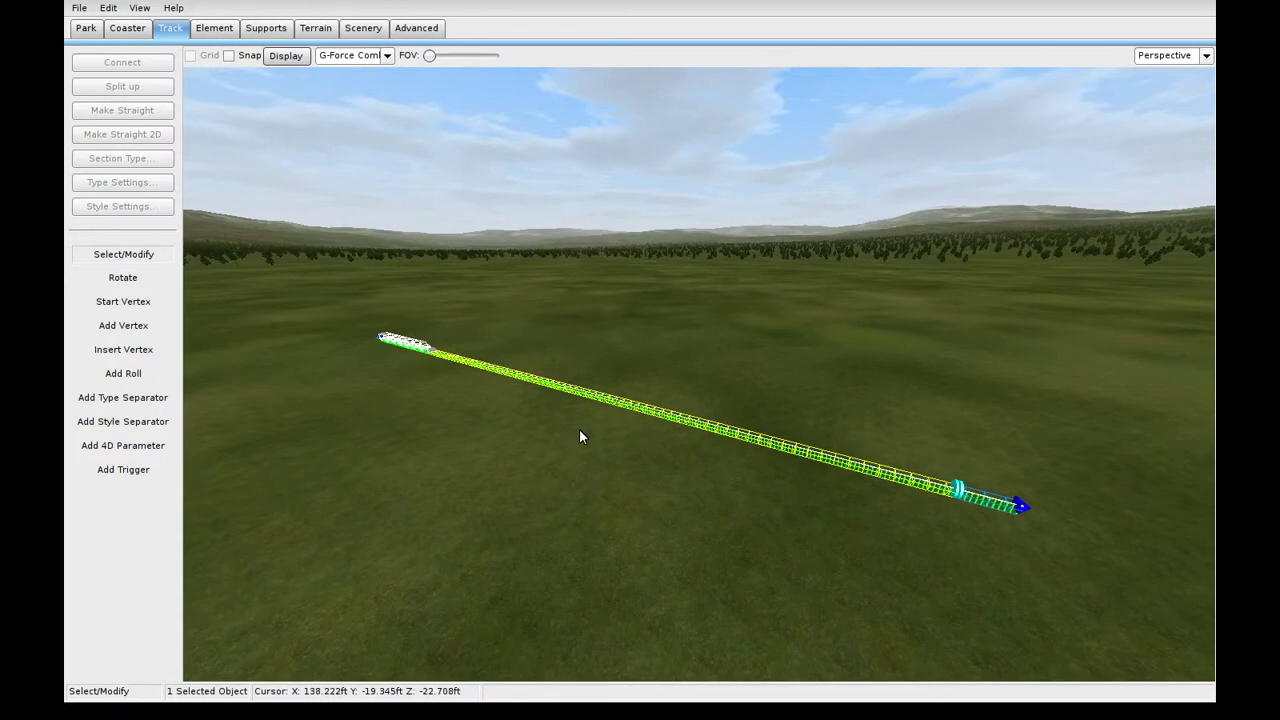
Review the launch section's transport settings and inspect the free end of the track
double_click(672, 420)
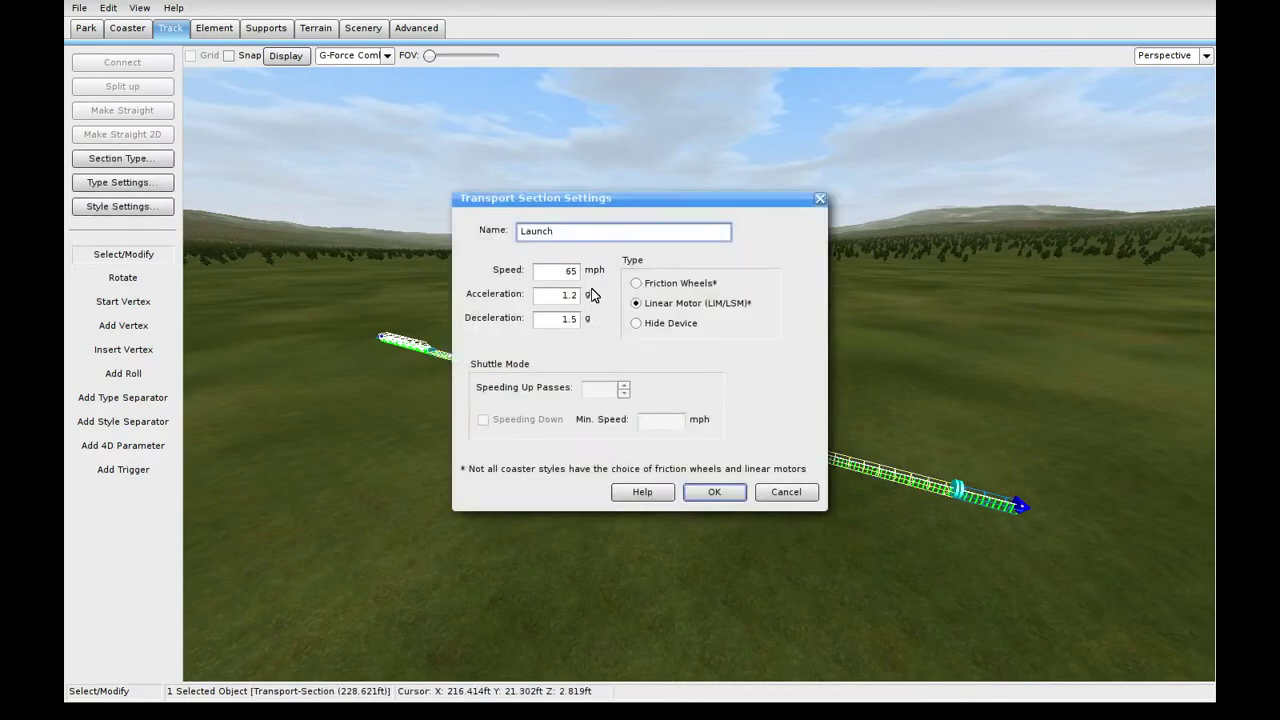
drag(666, 200, 280, 449)
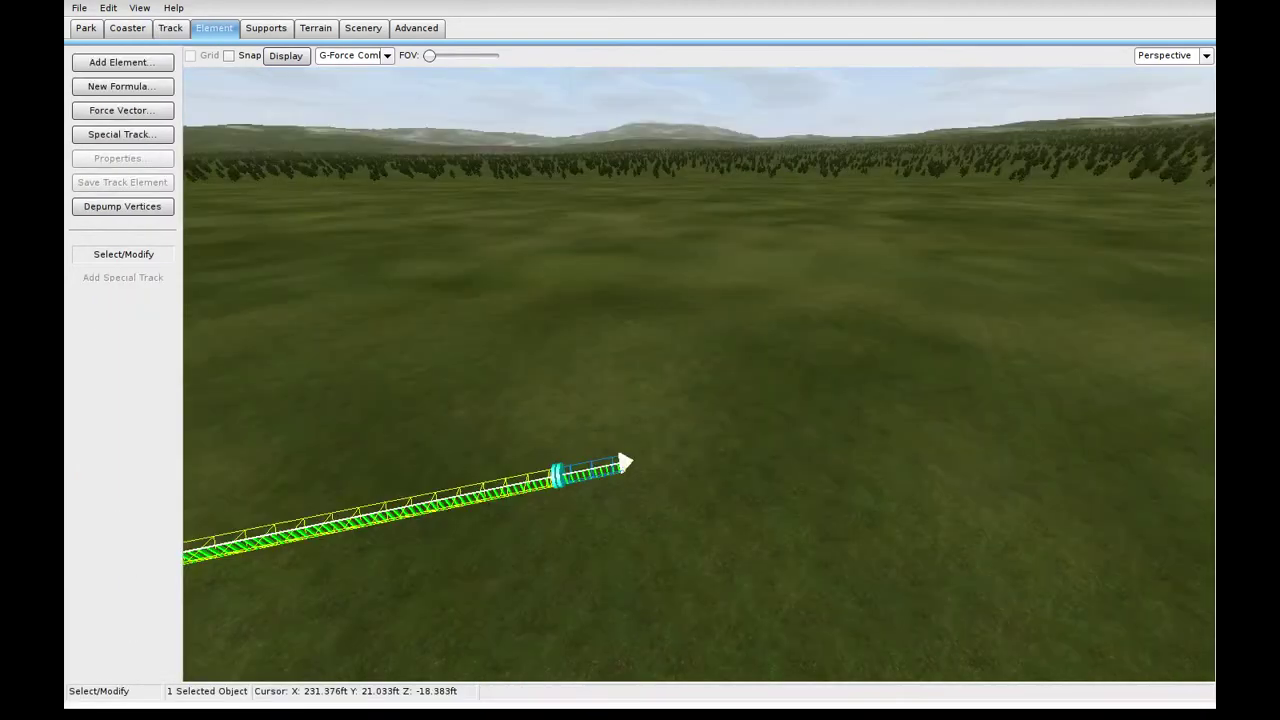
middle_drag(640, 460, 575, 434)
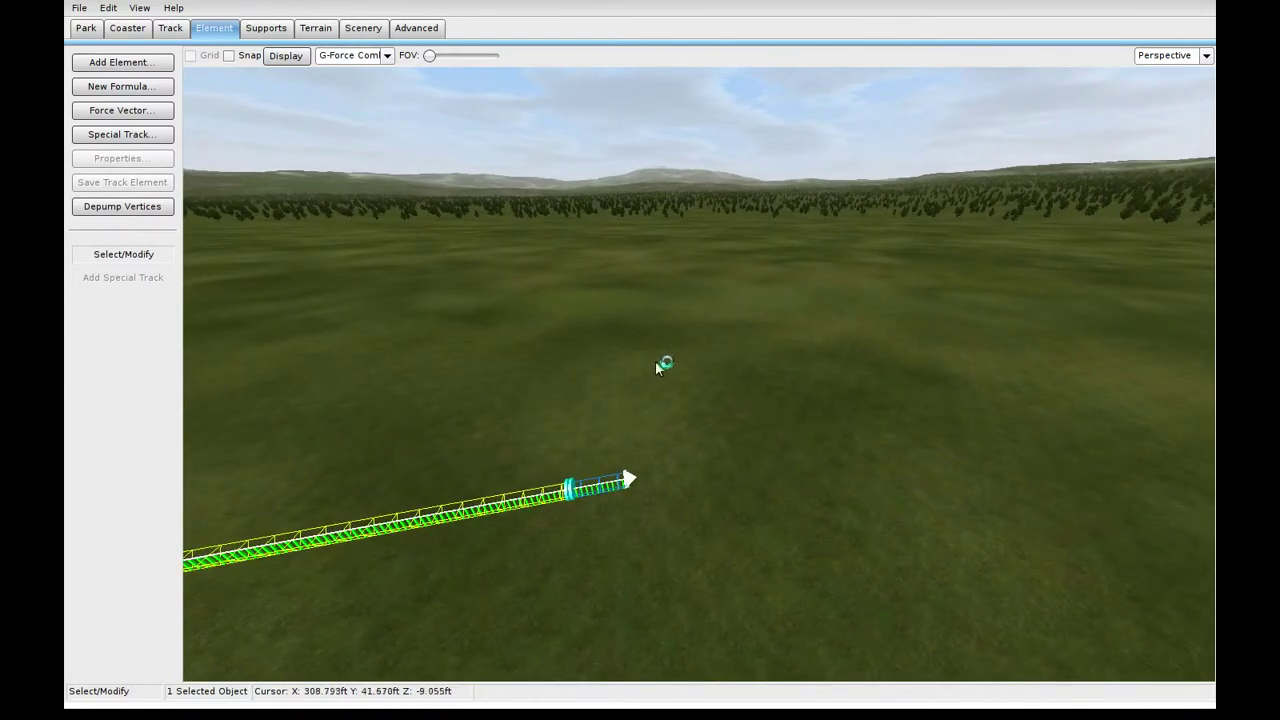
middle_drag(524, 365, 520, 365)
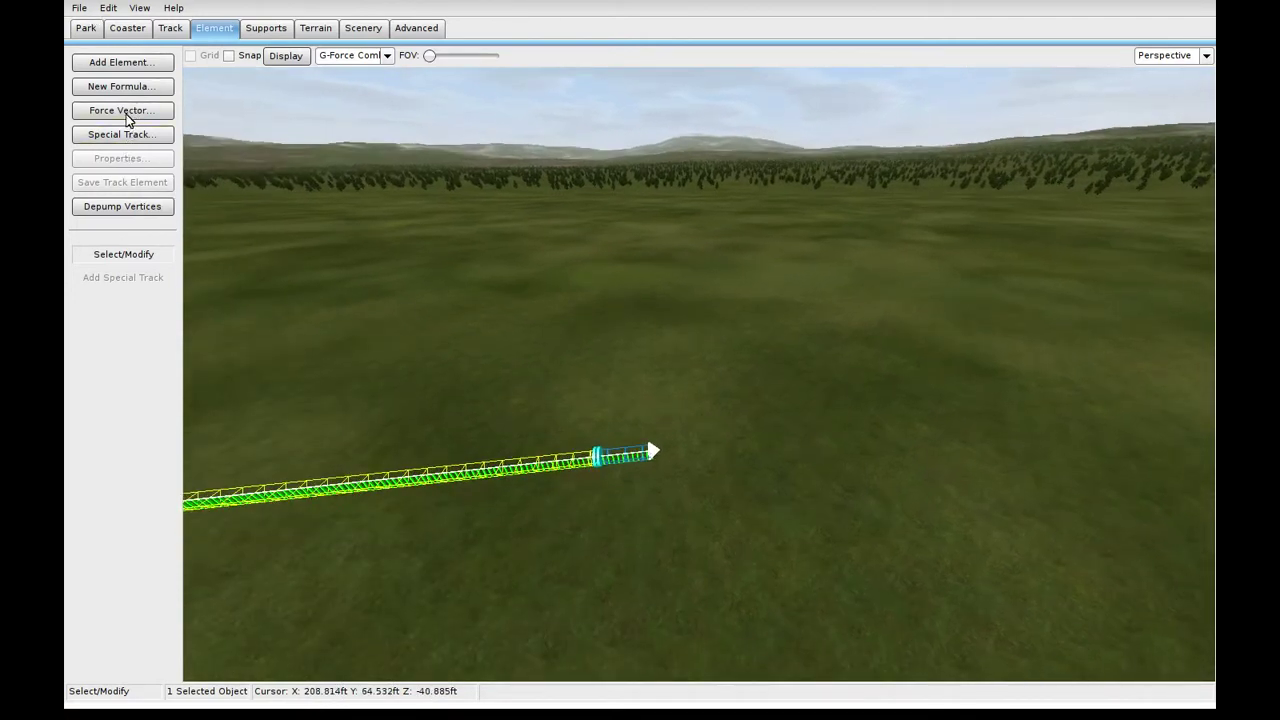
Look through the track element formulas in the library and inspect the launch track's free end
click(118, 62)
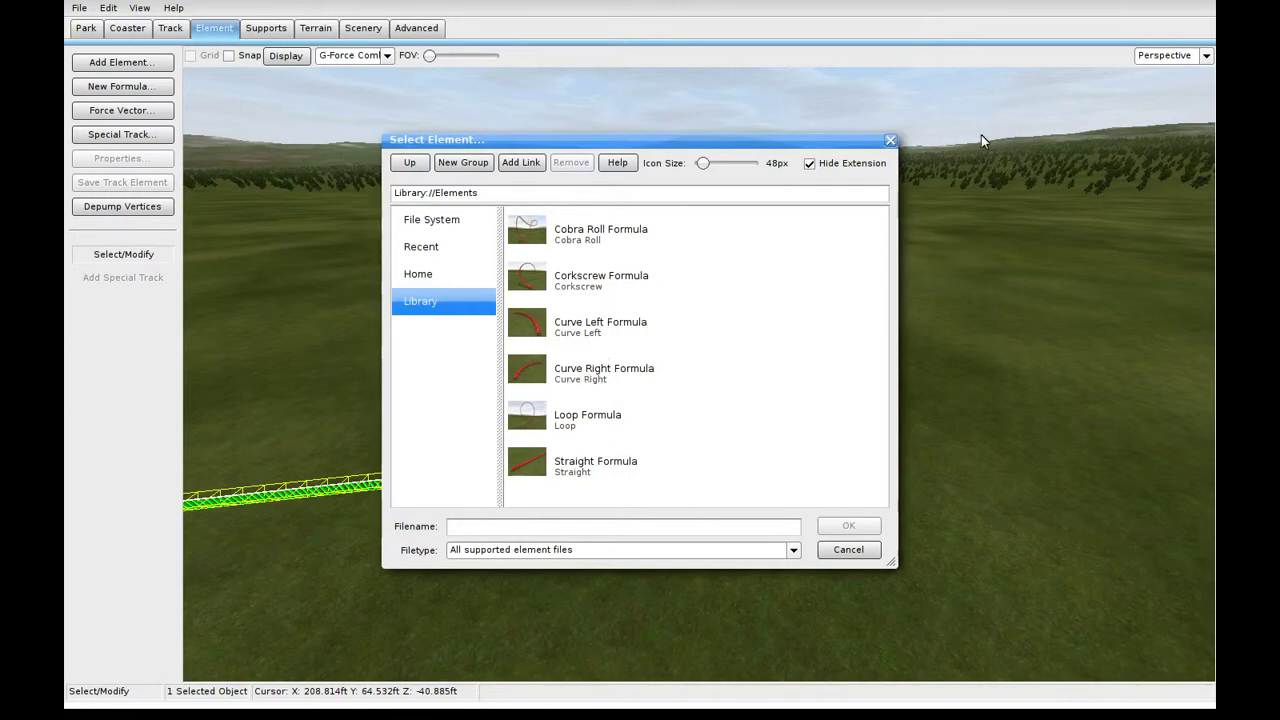
click(890, 140)
right_drag(815, 303, 690, 338)
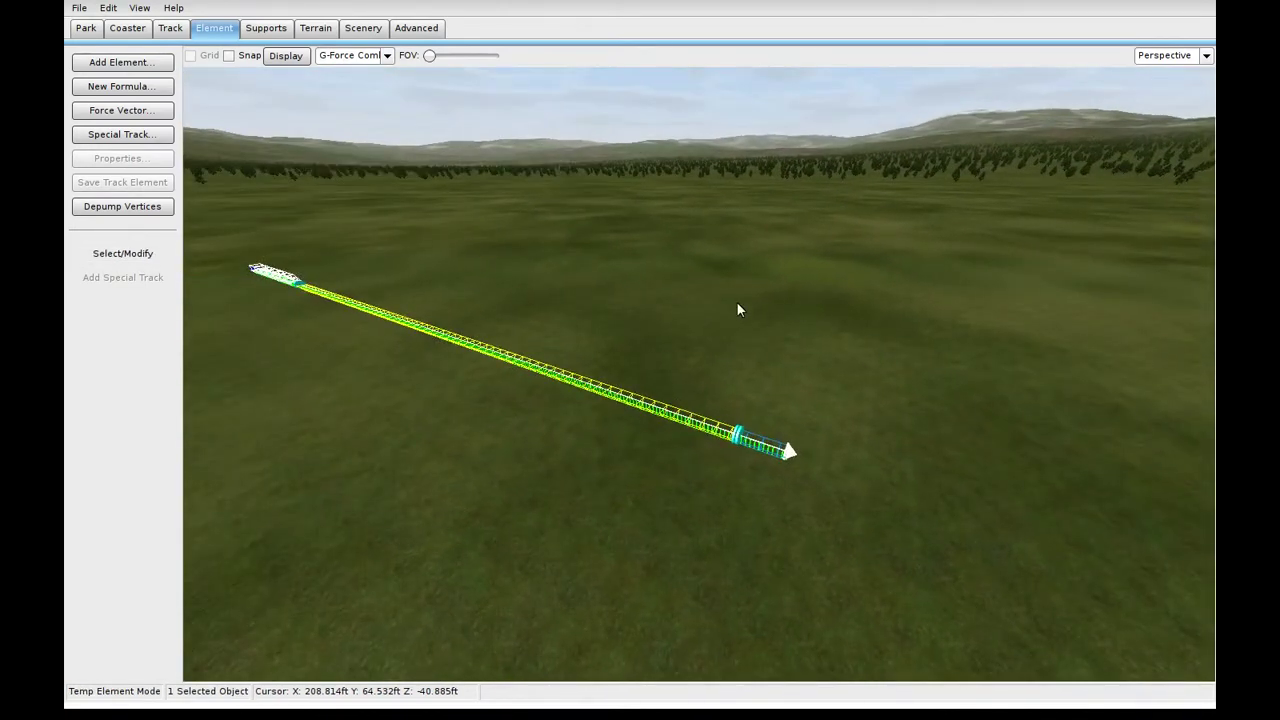
right_drag(708, 297, 672, 281)
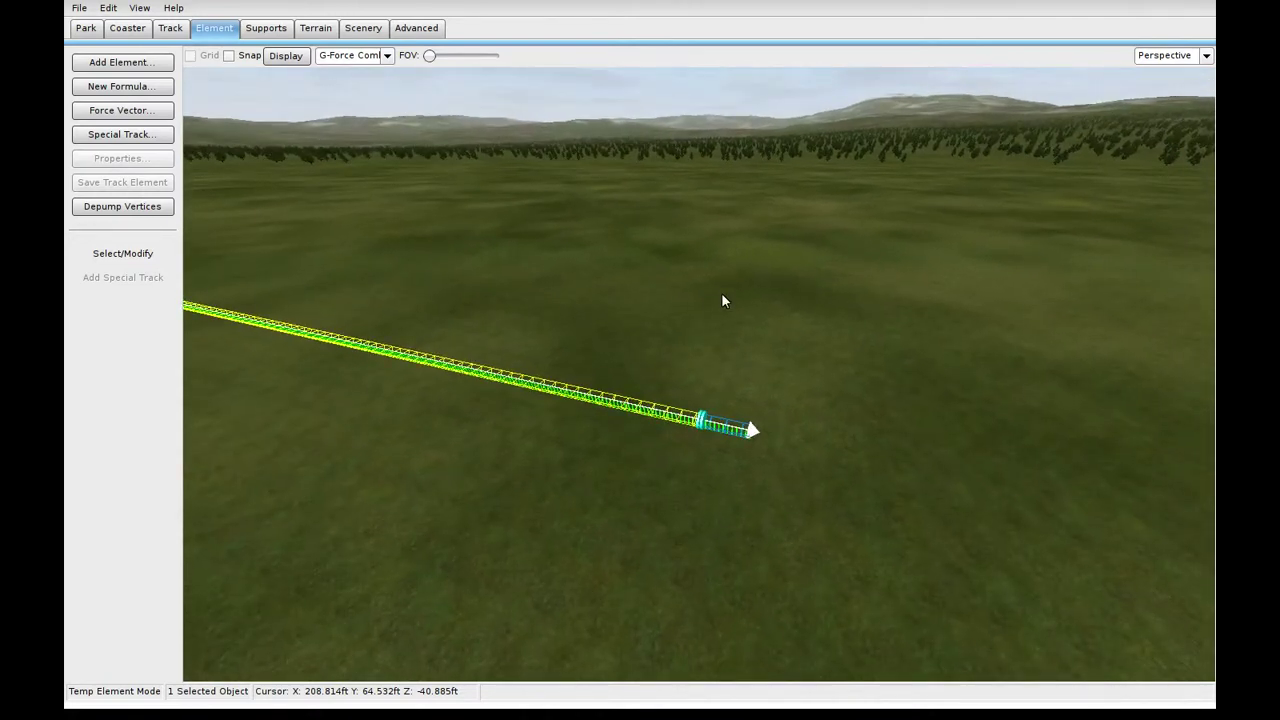
right_drag(668, 342, 782, 326)
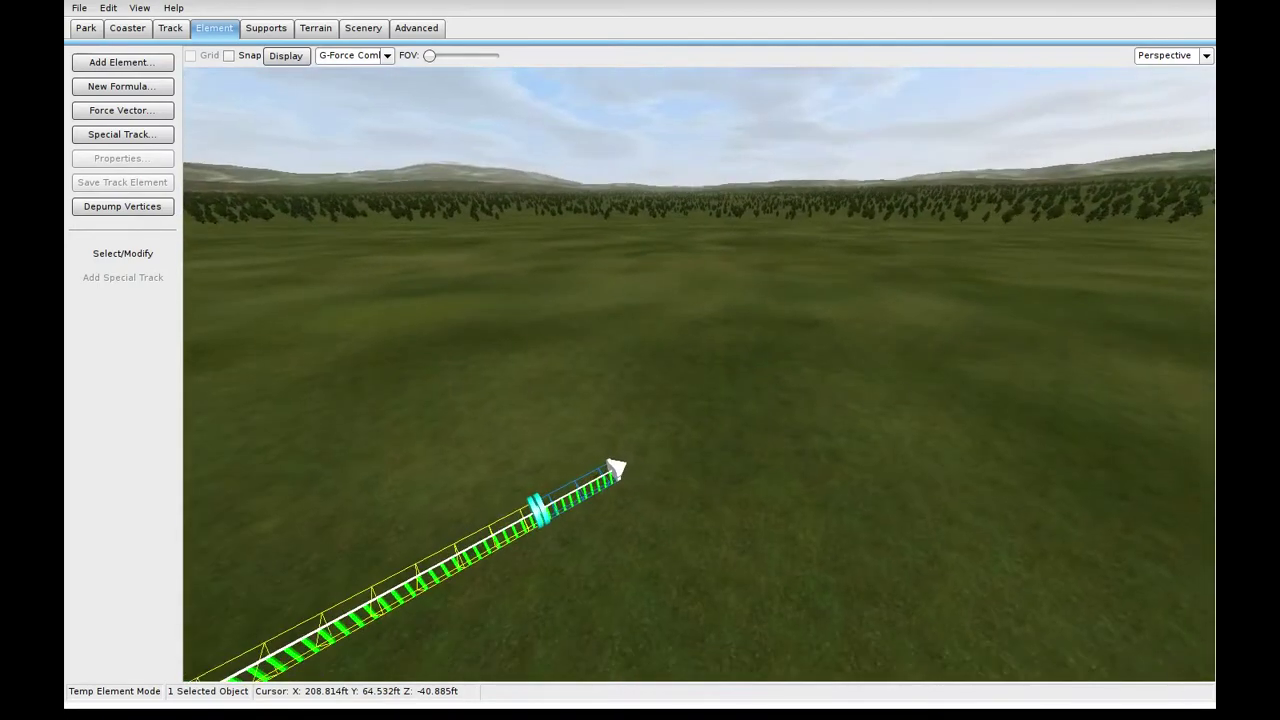
Clear the intermediate points from the vertical G-force curve of a force vector starting at the track's free end
click(122, 110)
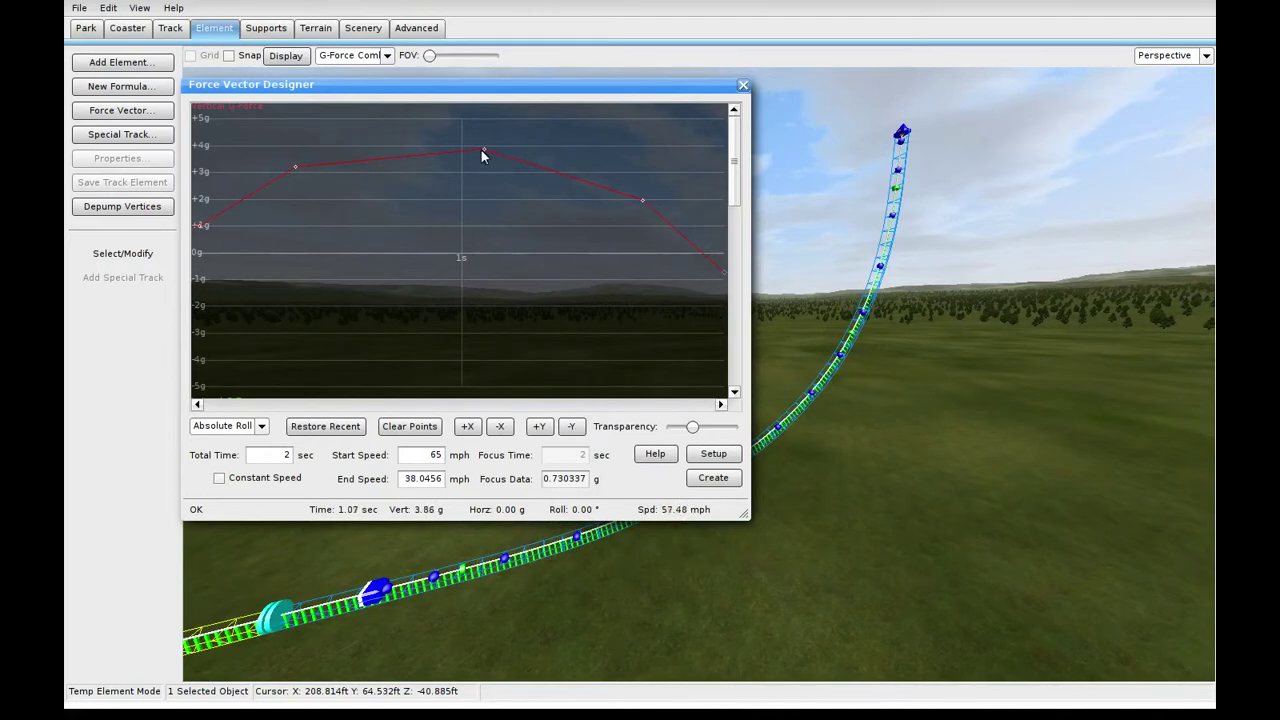
drag(483, 148, 485, 161)
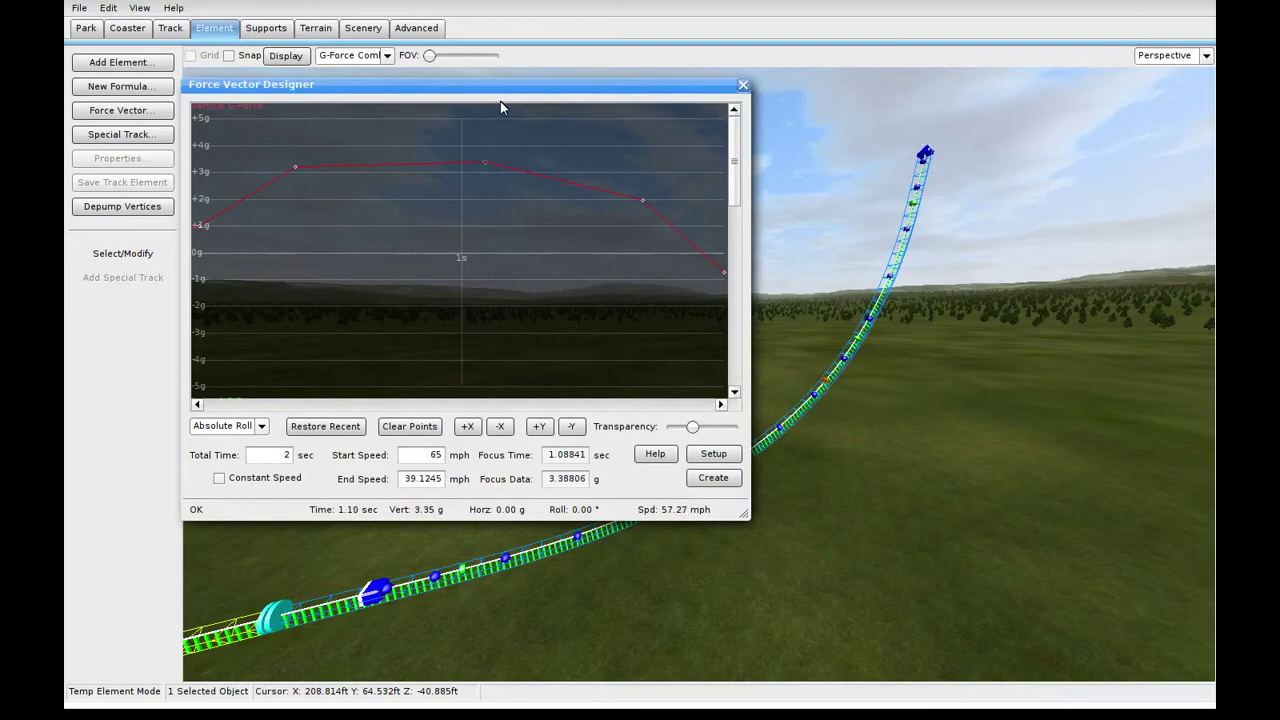
click(433, 430)
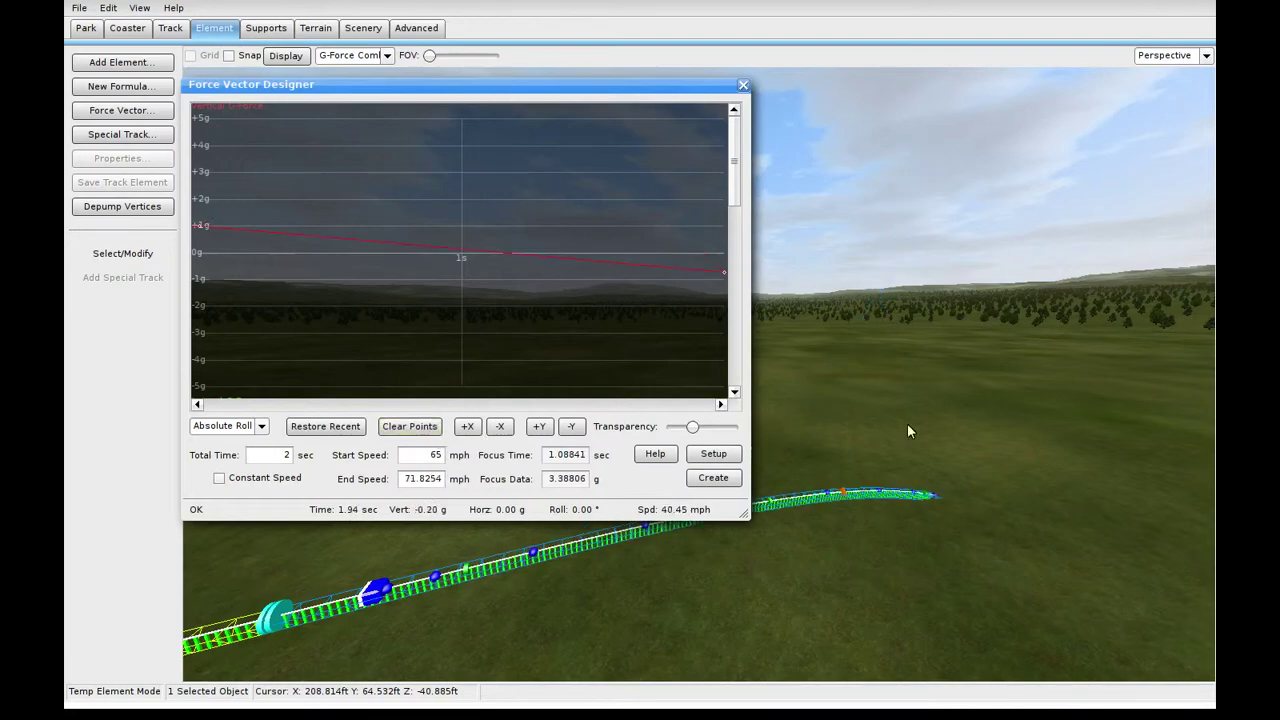
right_drag(850, 380, 785, 425)
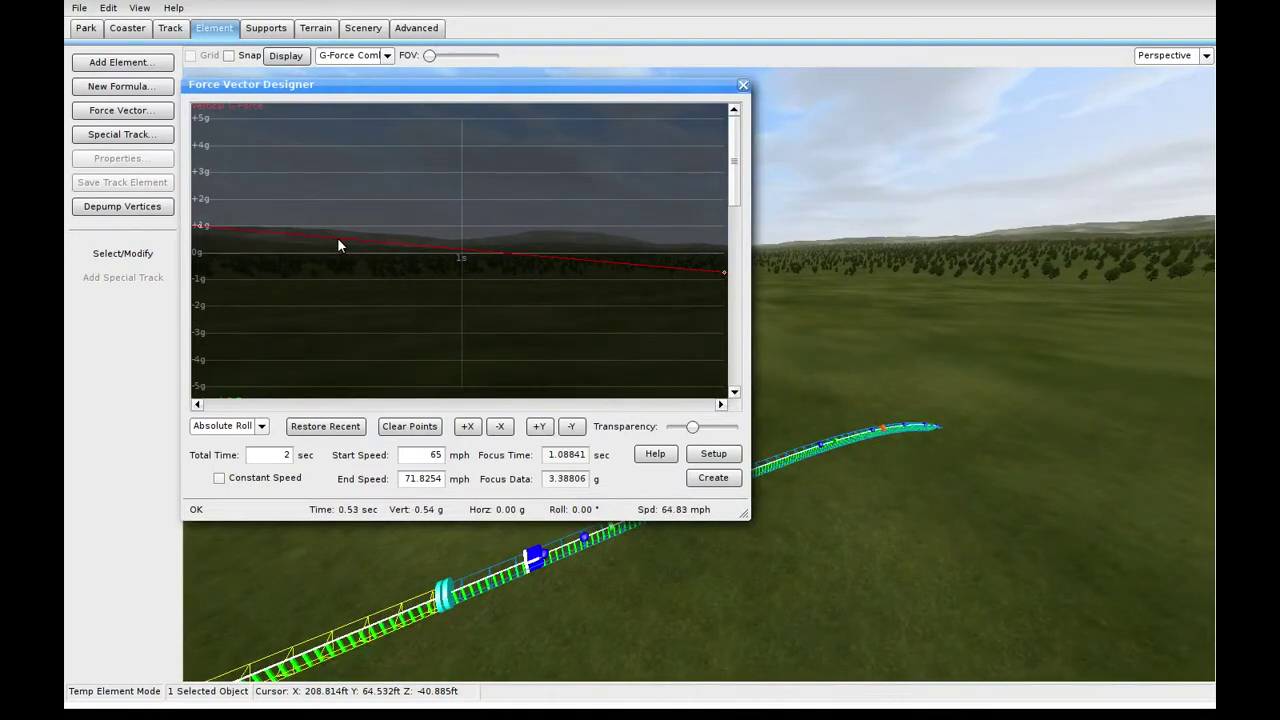
click(745, 86)
Set the coaster's spline position to Heartline of Current Coaster Style in its properties
click(142, 32)
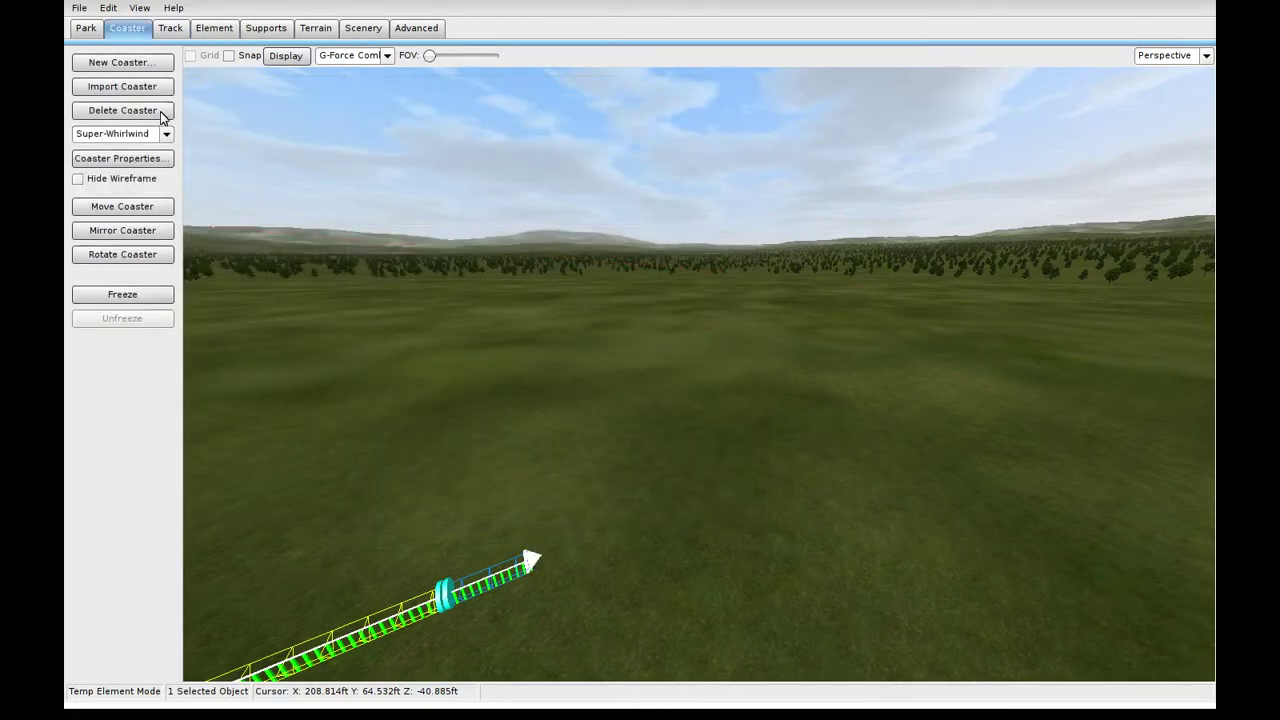
click(143, 158)
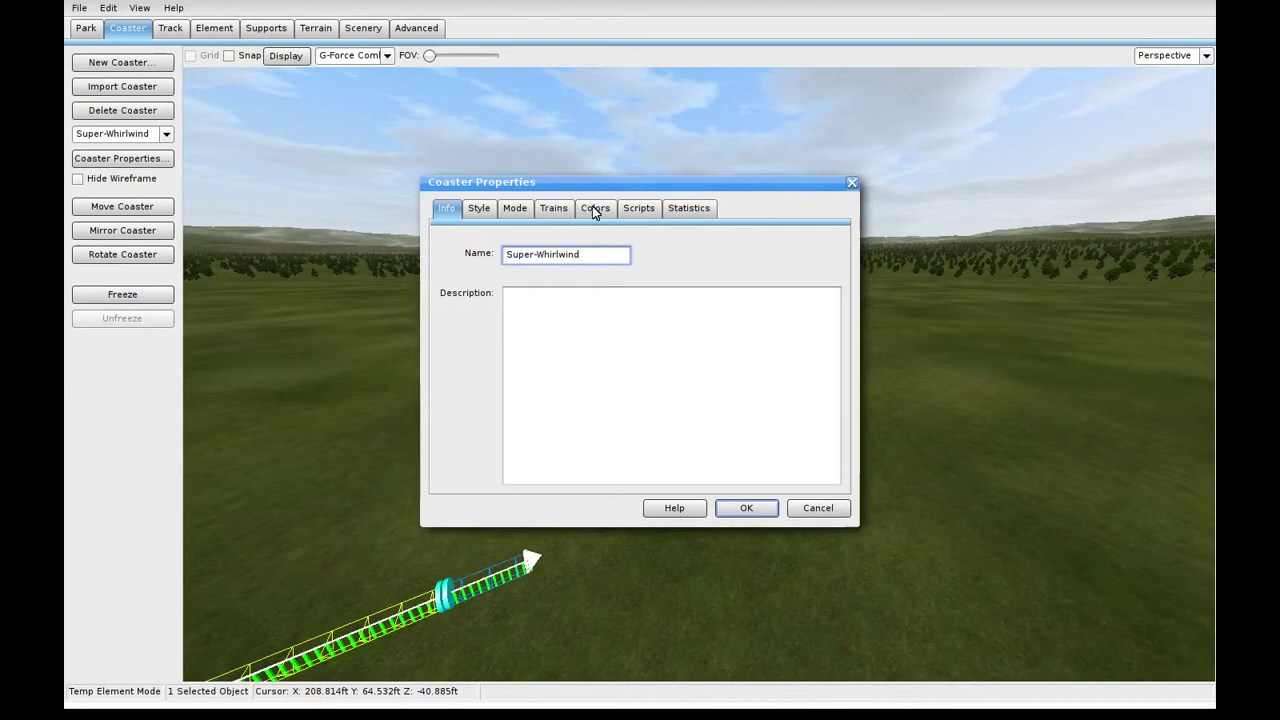
click(514, 210)
click(525, 397)
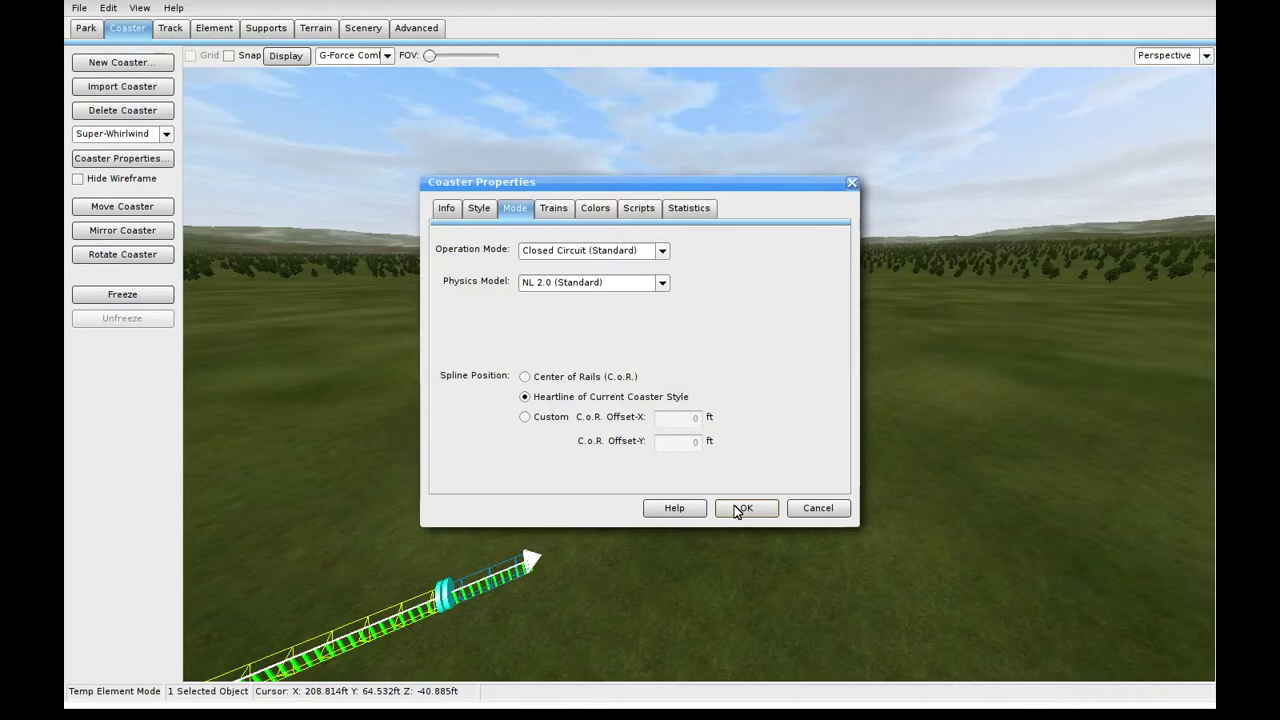
click(738, 510)
click(739, 510)
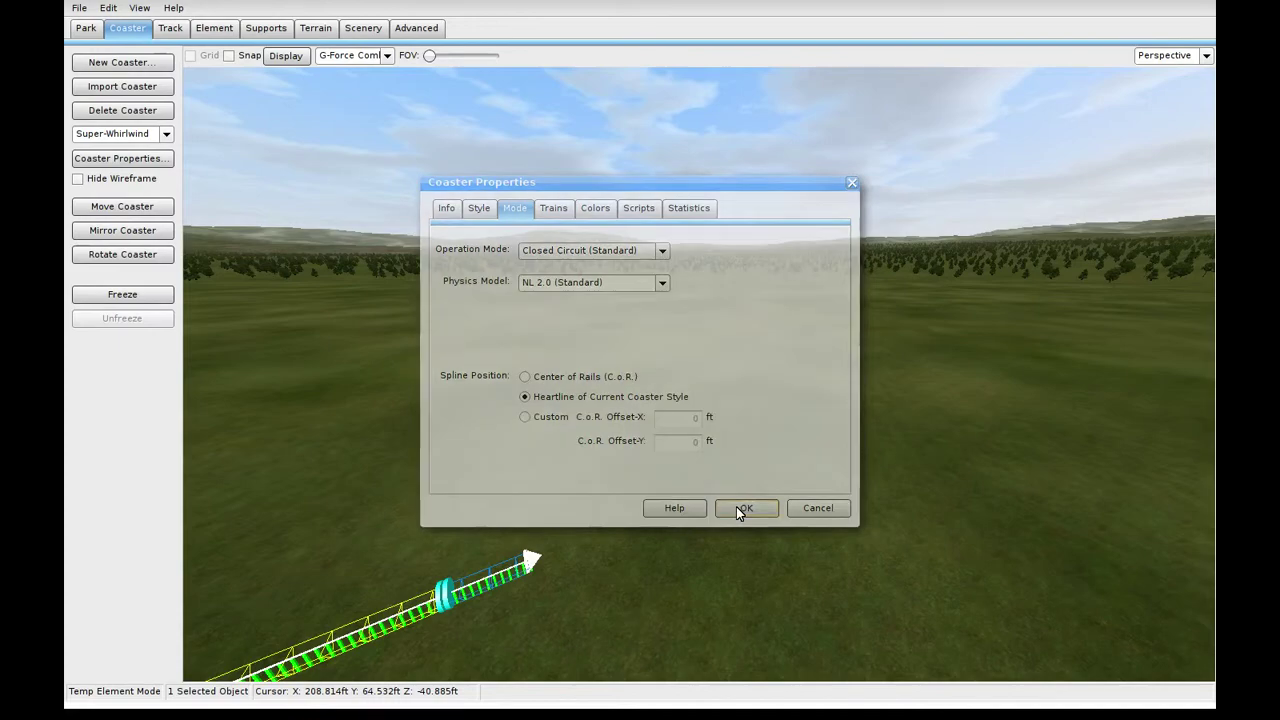
Open a force vector at the track's end and add a vertical G-force point of 3 g at about 0.45 sec
mouse_move(685, 462)
right_down()
mouse_move(600, 465)
mouse_move(570, 500)
mouse_move(685, 460)
right_up()
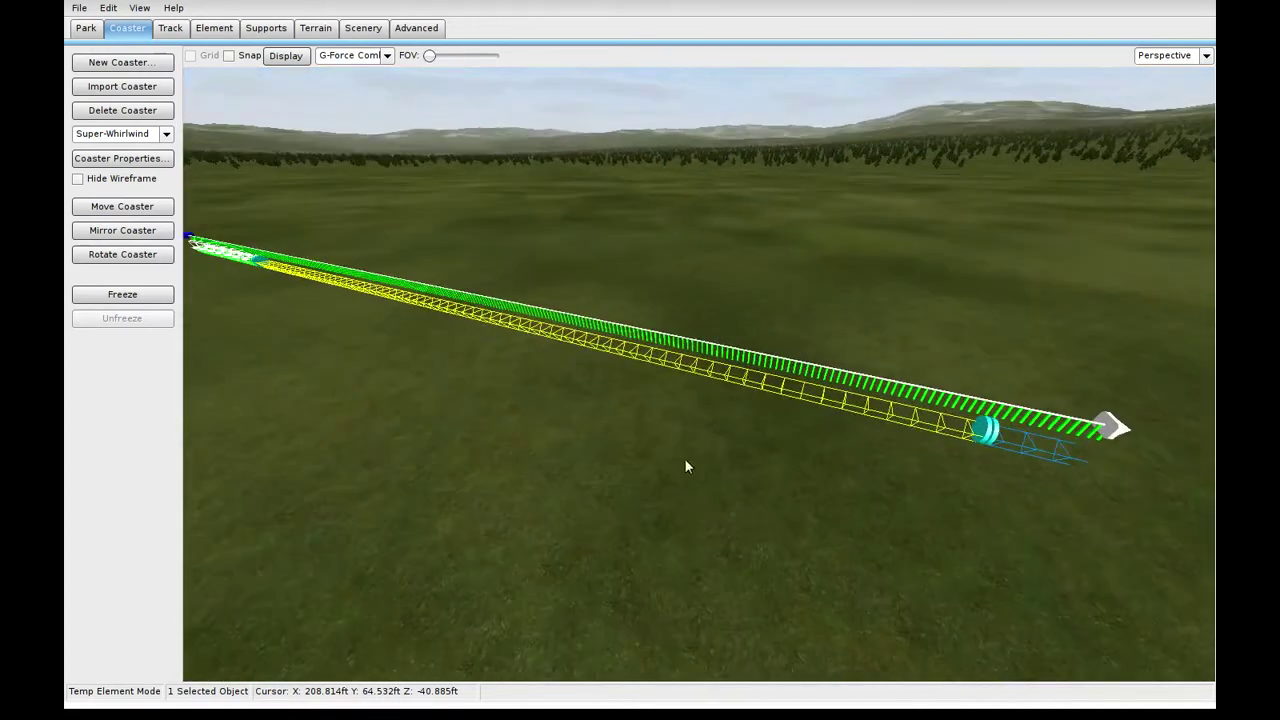
middle_drag(730, 265, 730, 412)
click(214, 27)
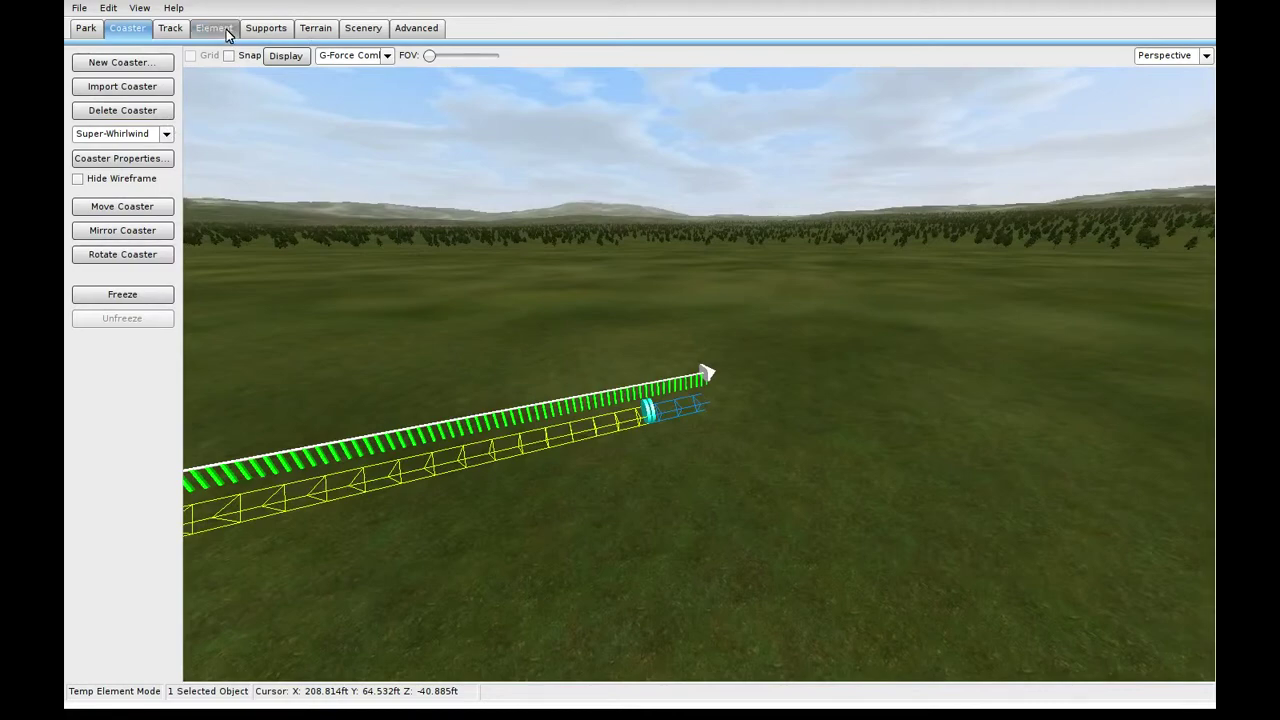
click(157, 112)
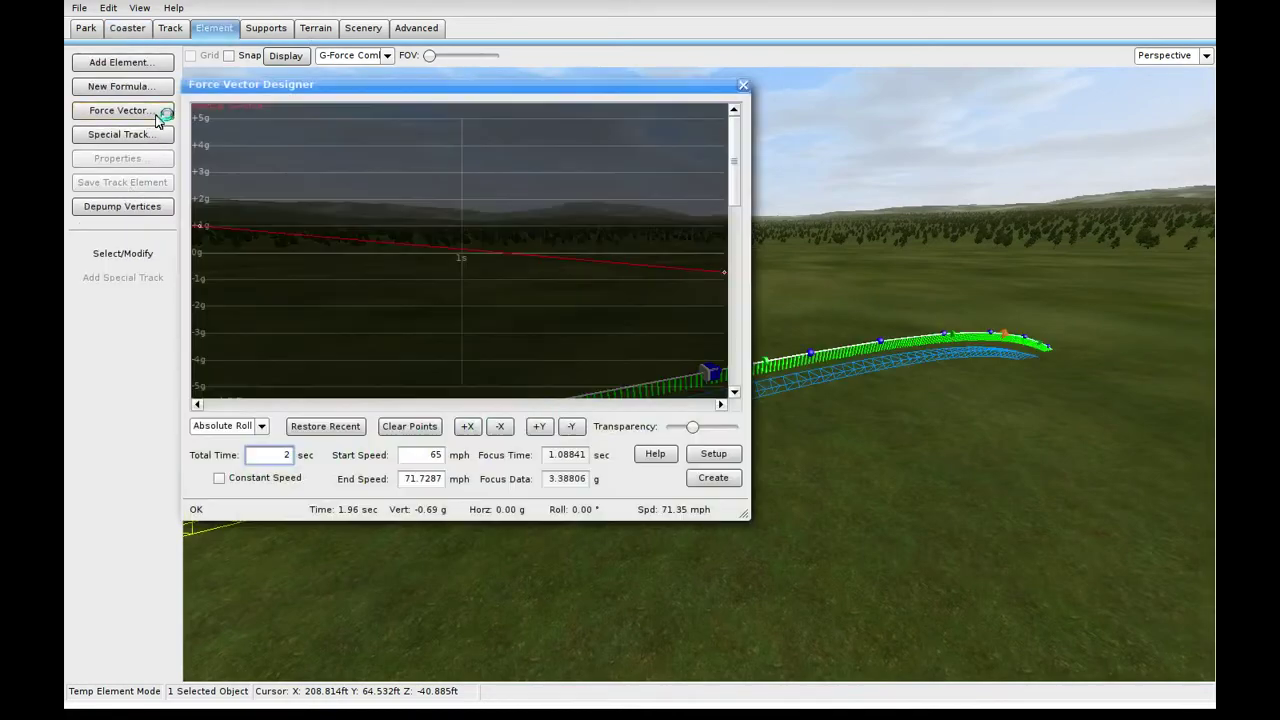
middle_drag(1113, 364, 1143, 367)
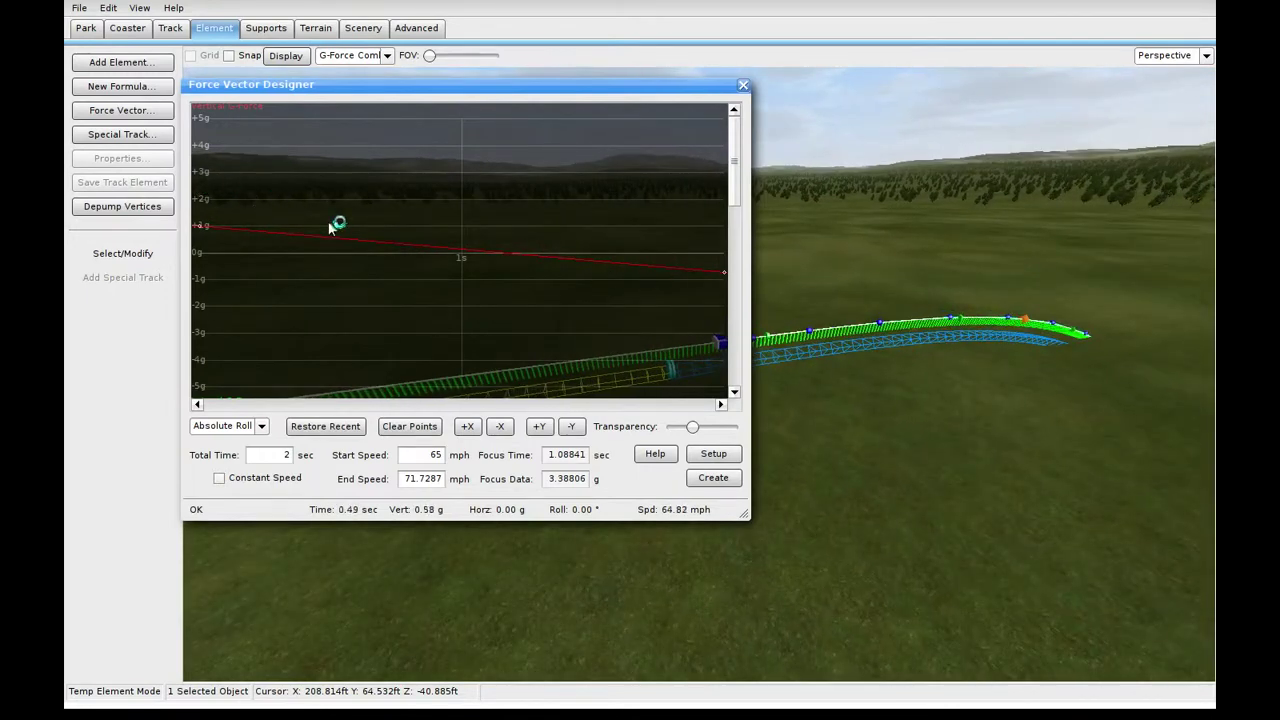
drag(324, 235, 316, 171)
Examine the previewed hill from several angles and the force vector's vertical and lateral G-force graphs
middle_drag(831, 285, 778, 367)
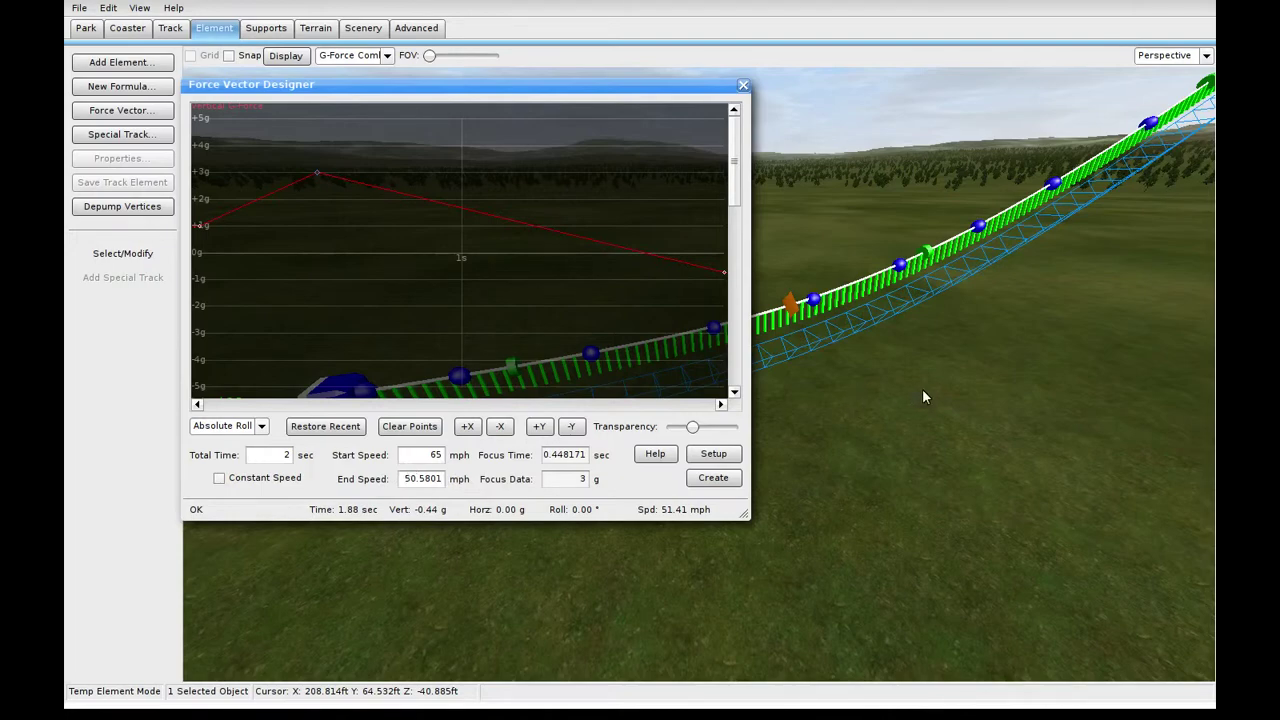
middle_drag(923, 391, 923, 340)
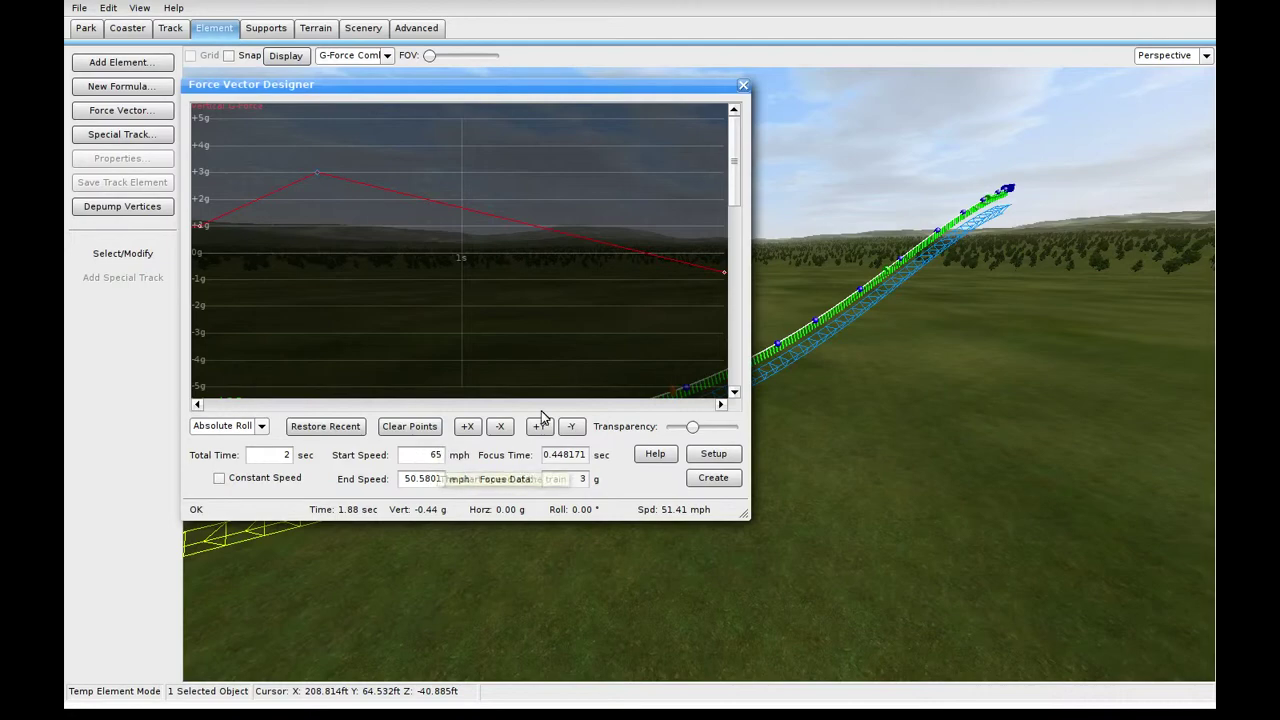
right_drag(930, 362, 860, 366)
mouse_move(923, 393)
right_down()
mouse_move(912, 393)
mouse_move(914, 425)
mouse_move(911, 414)
right_up()
right_drag(1001, 437, 1053, 387)
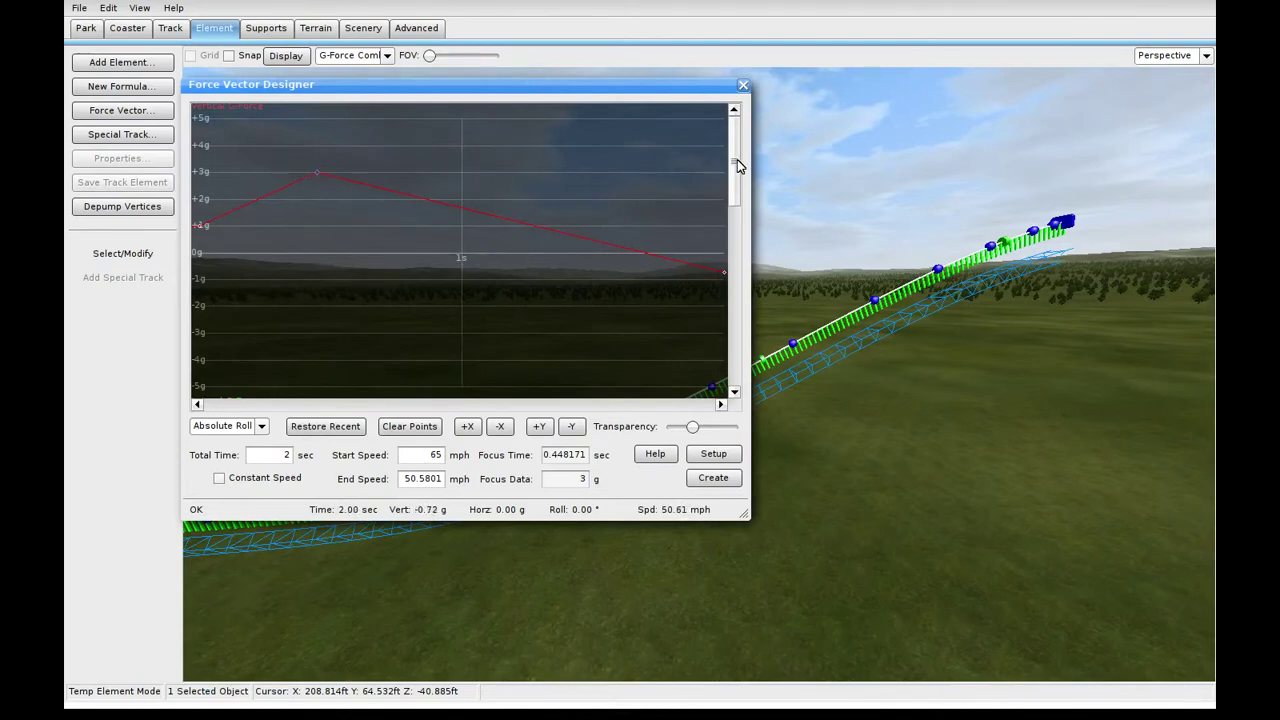
drag(733, 167, 736, 154)
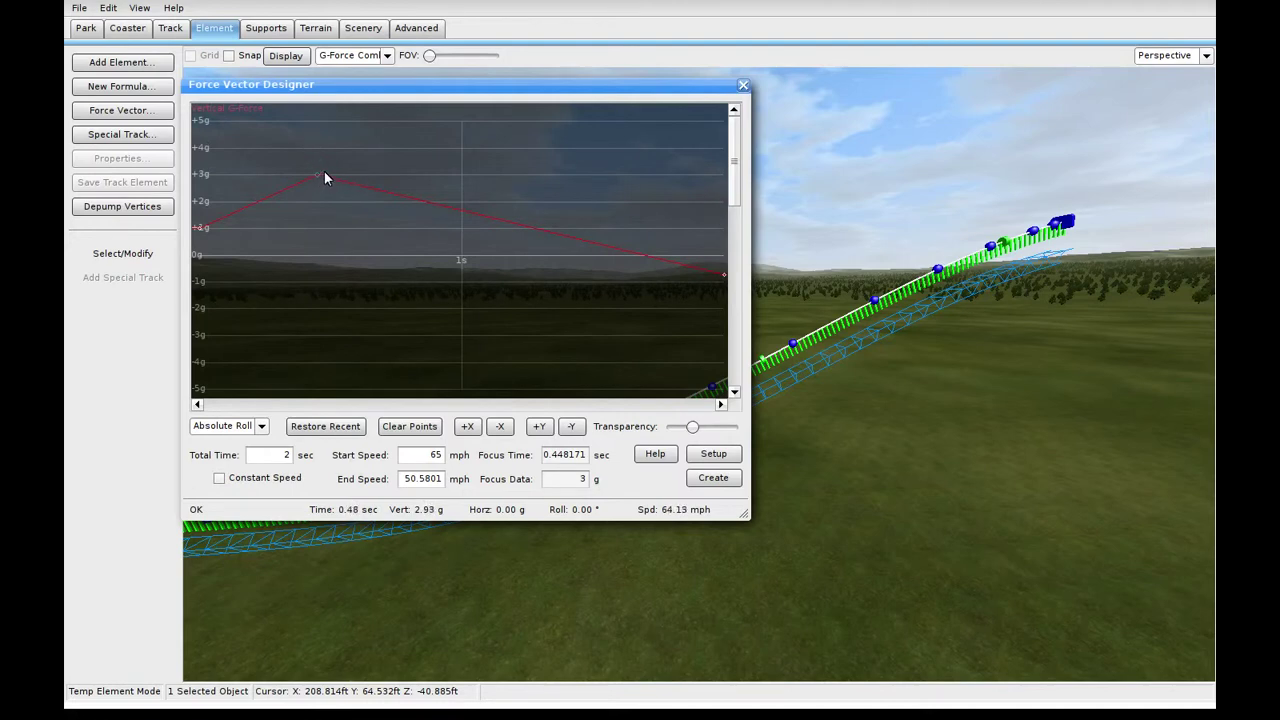
drag(738, 177, 729, 264)
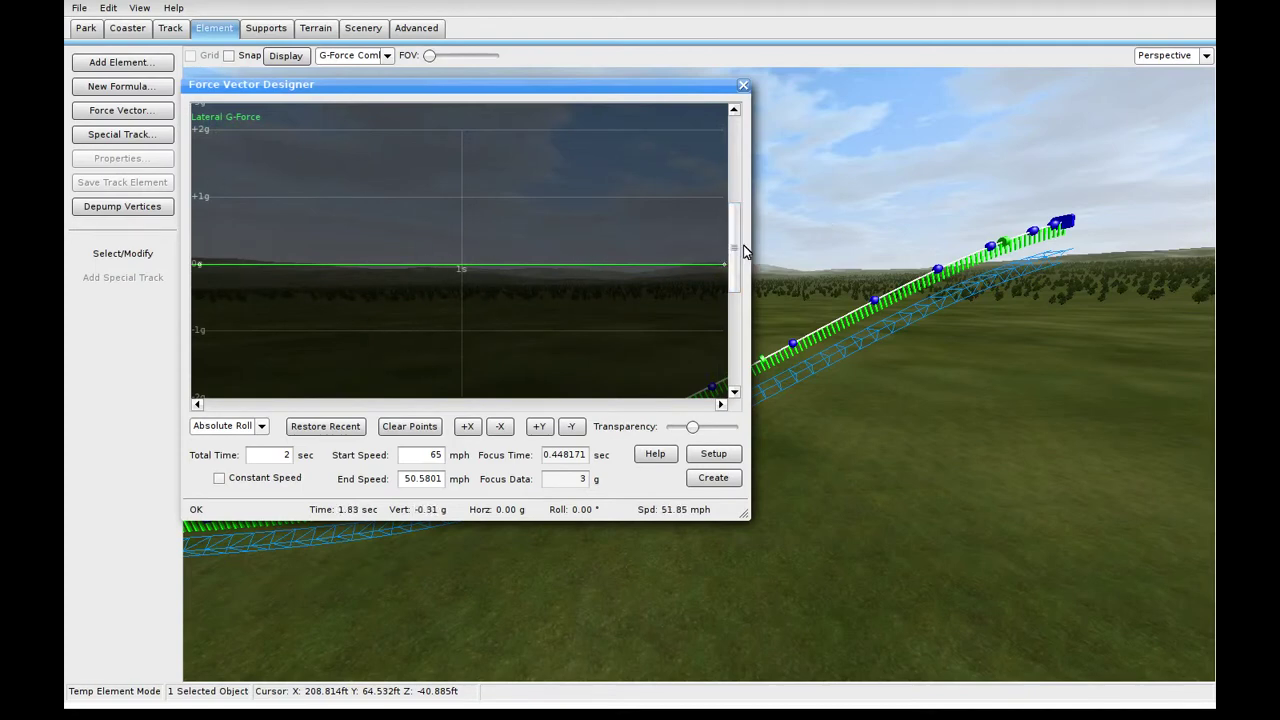
drag(740, 234, 737, 140)
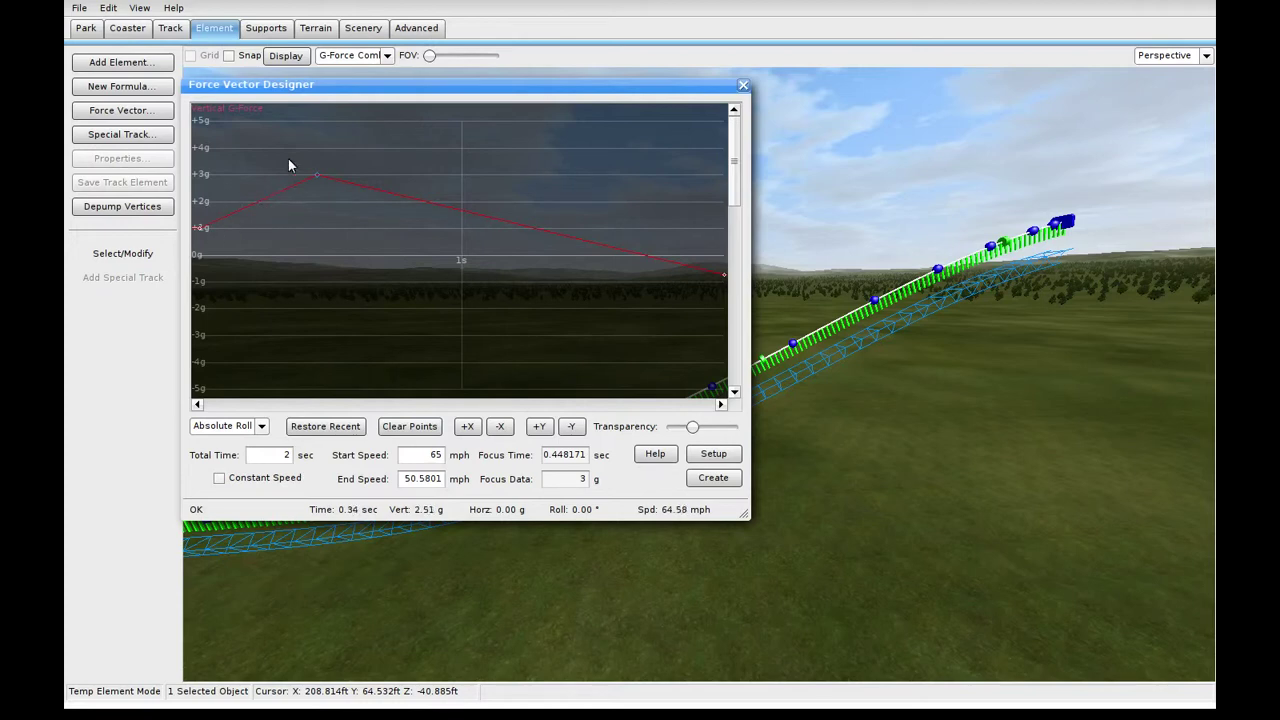
Flatten the vertical G-force curve by setting its intermediate point and its end point to about 1 g
drag(322, 177, 320, 229)
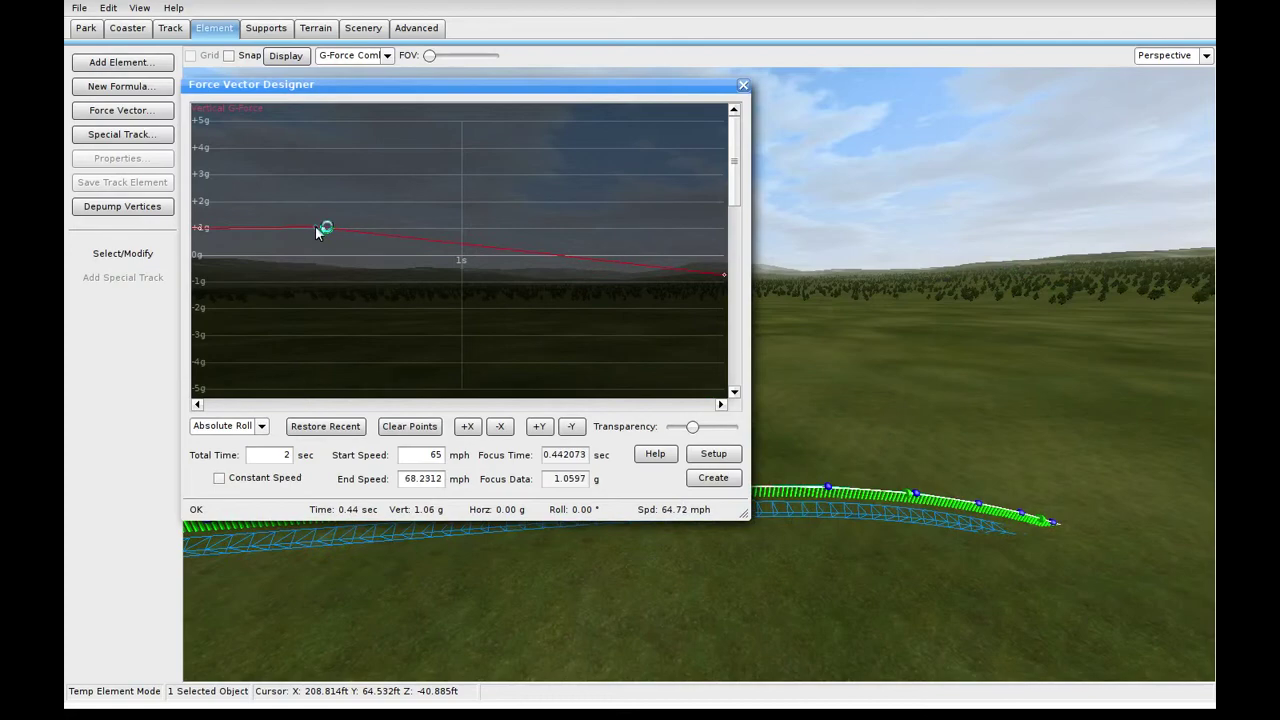
drag(727, 274, 729, 228)
right_drag(960, 400, 1120, 408)
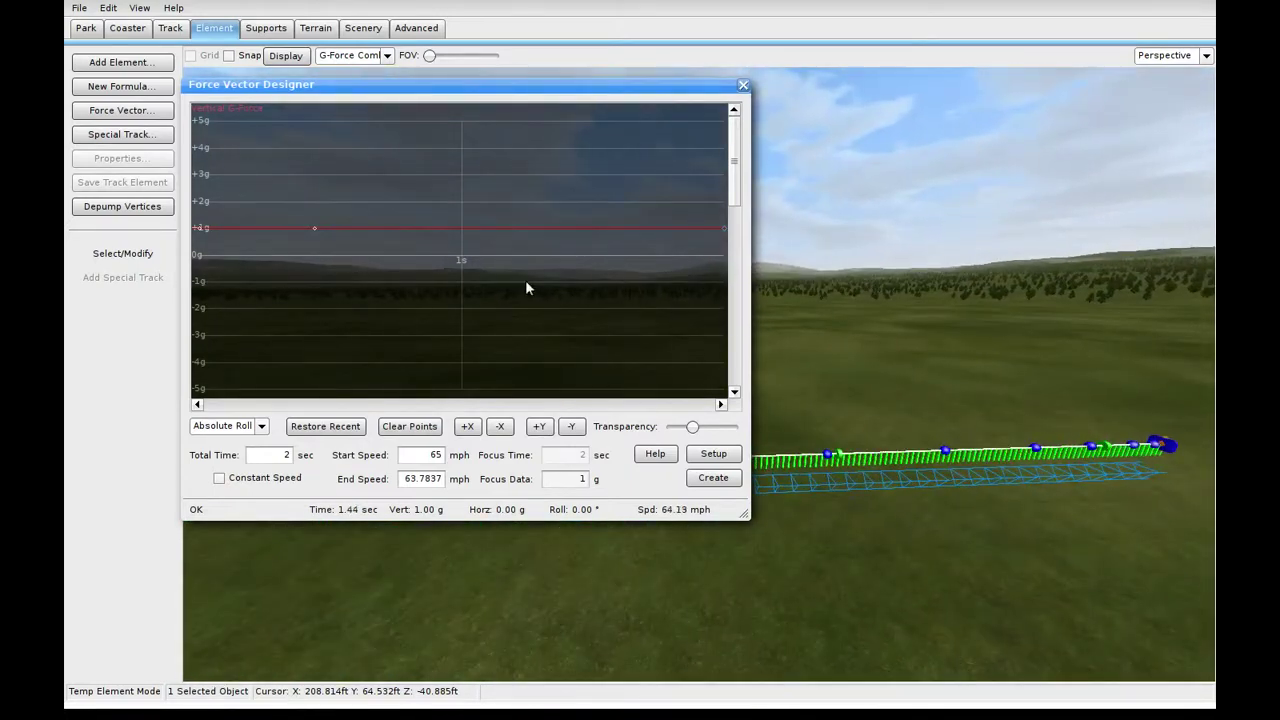
Raise the intermediate vertical G-force point to about 5 g at 0.44 sec and inspect the previewed track and graphs
drag(315, 227, 316, 123)
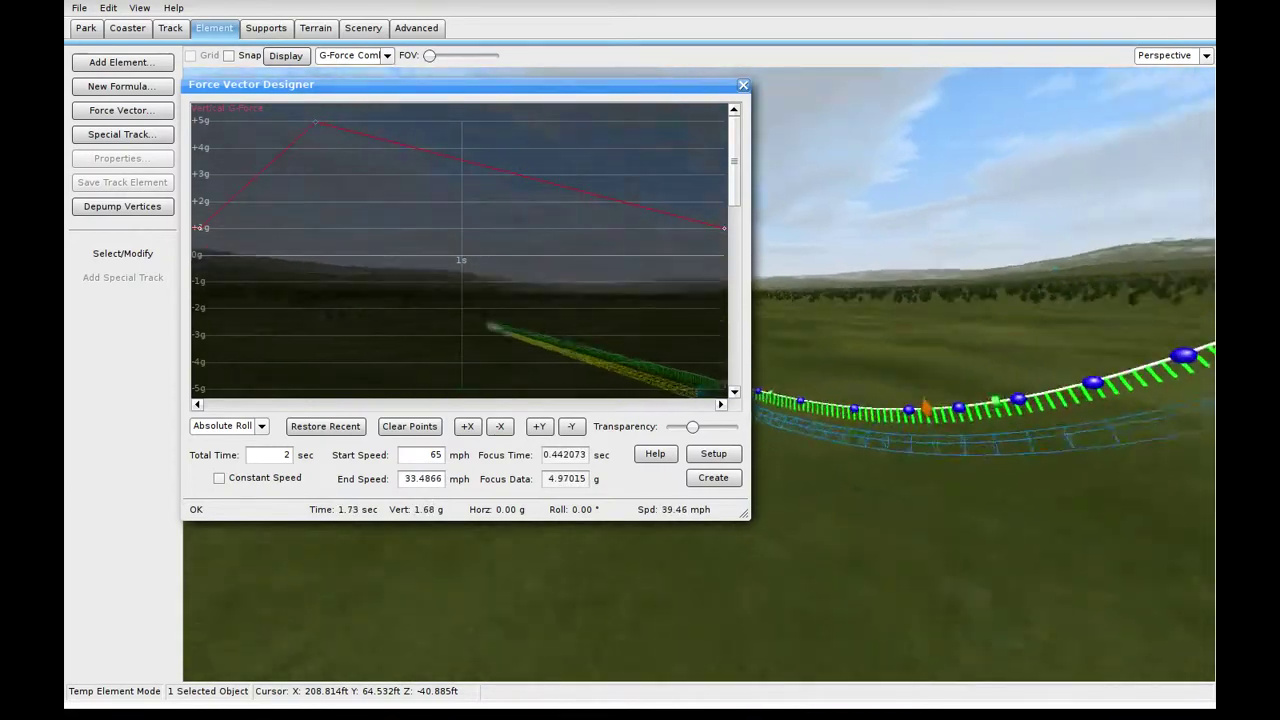
right_drag(980, 400, 1040, 300)
key(w)
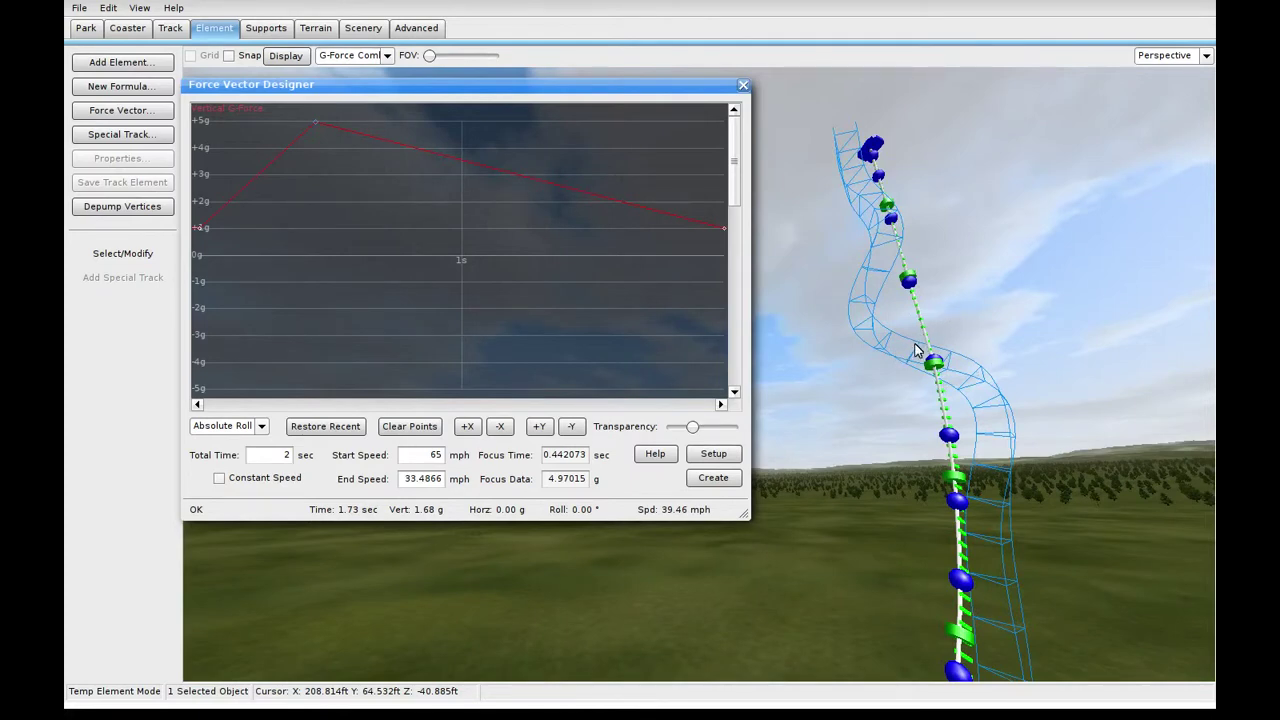
key(d)
right_drag(1037, 309, 1037, 375)
key(s)
key(w)
key(d)
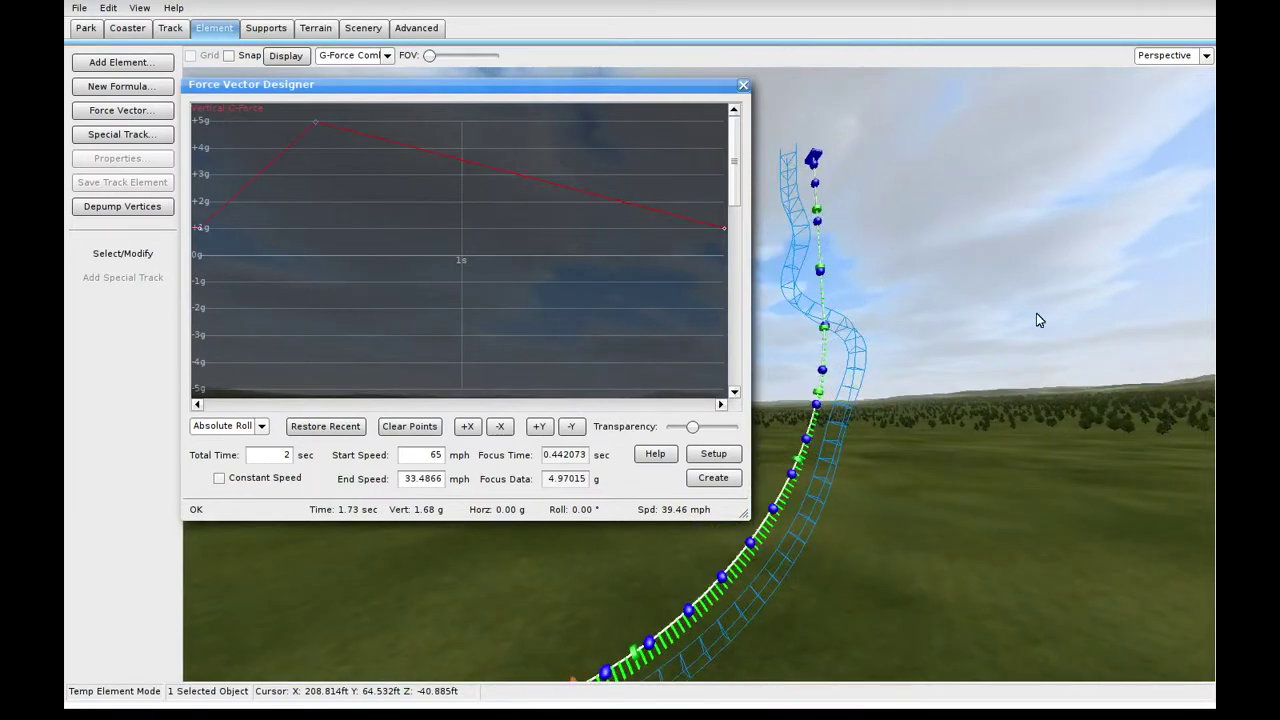
scroll(740, 213, down, 3)
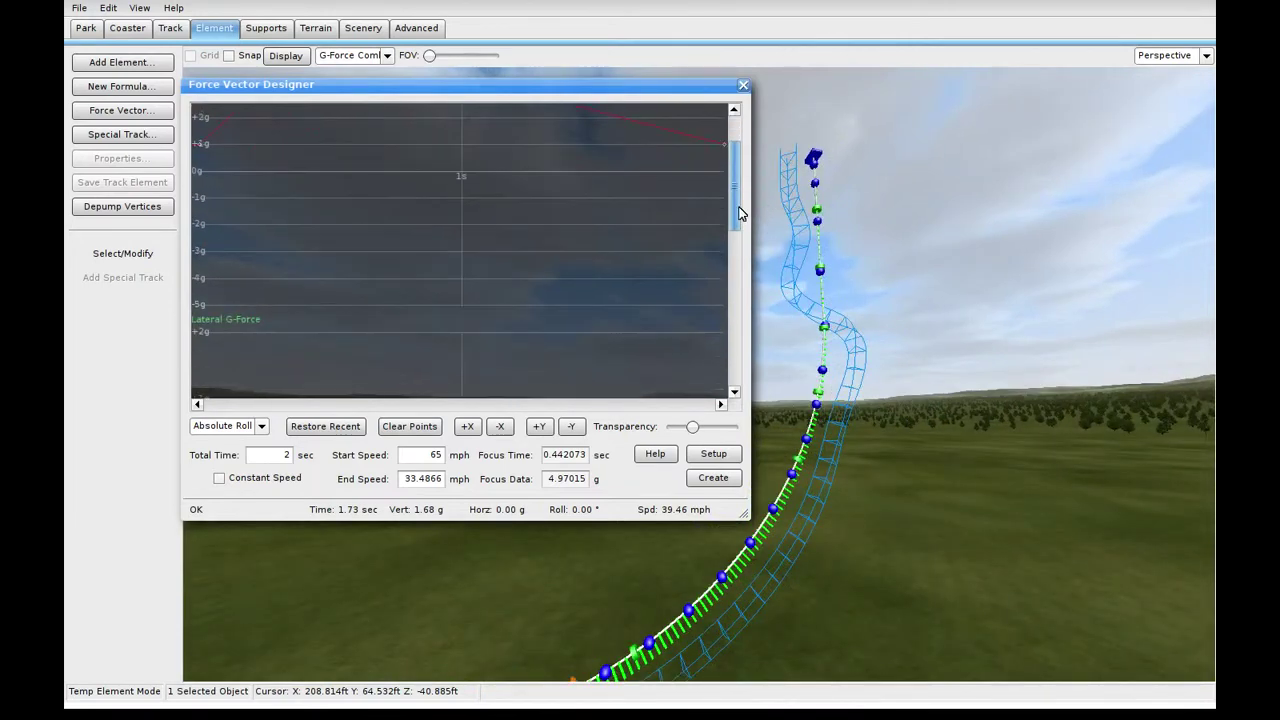
scroll(740, 213, down, 3)
scroll(740, 200, up, 6)
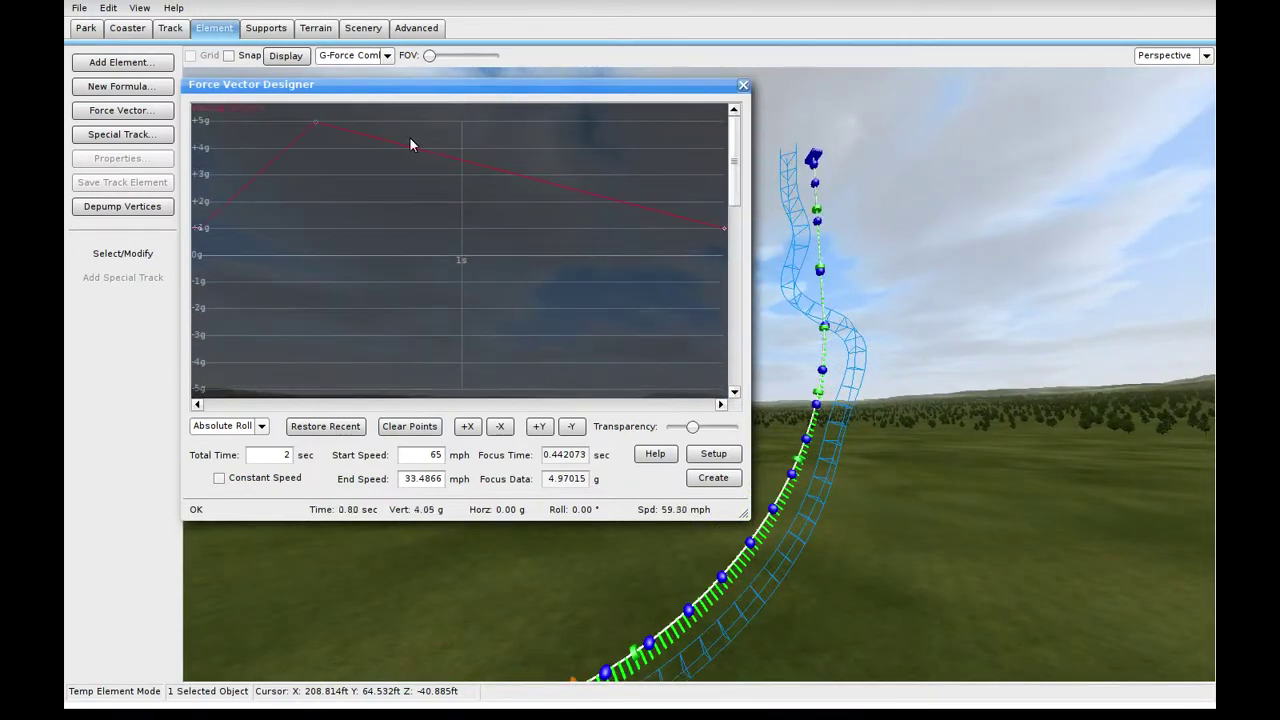
Adjust the intermediate vertical G-force point to about 3.9 g at 0.78 sec
drag(316, 118, 298, 172)
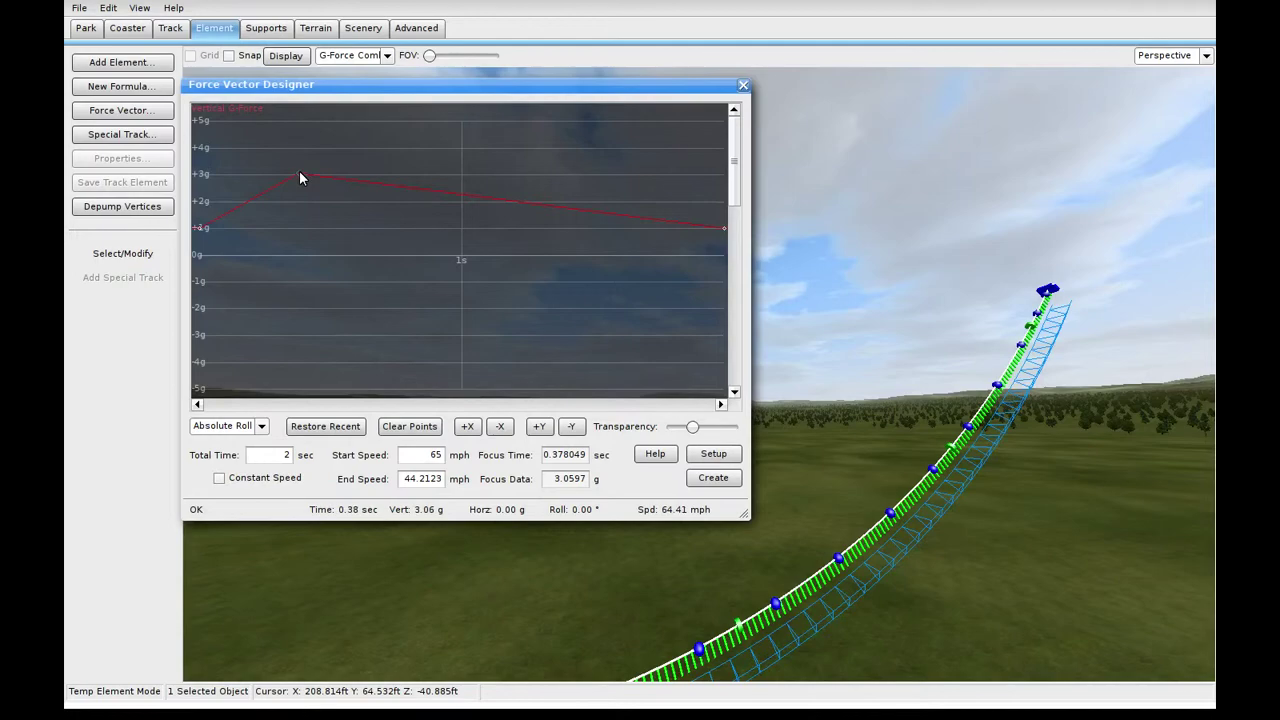
right_drag(843, 228, 945, 232)
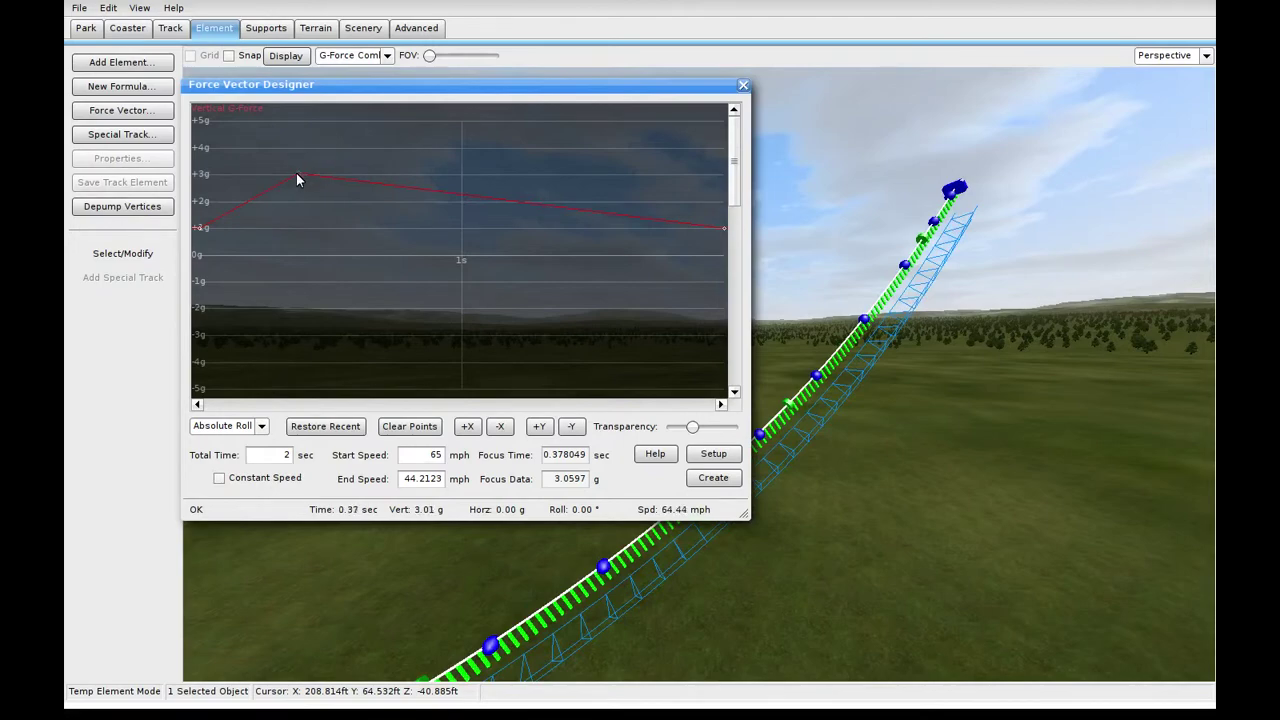
mouse_move(297, 176)
mouse_down()
mouse_move(292, 151)
mouse_move(303, 157)
mouse_up()
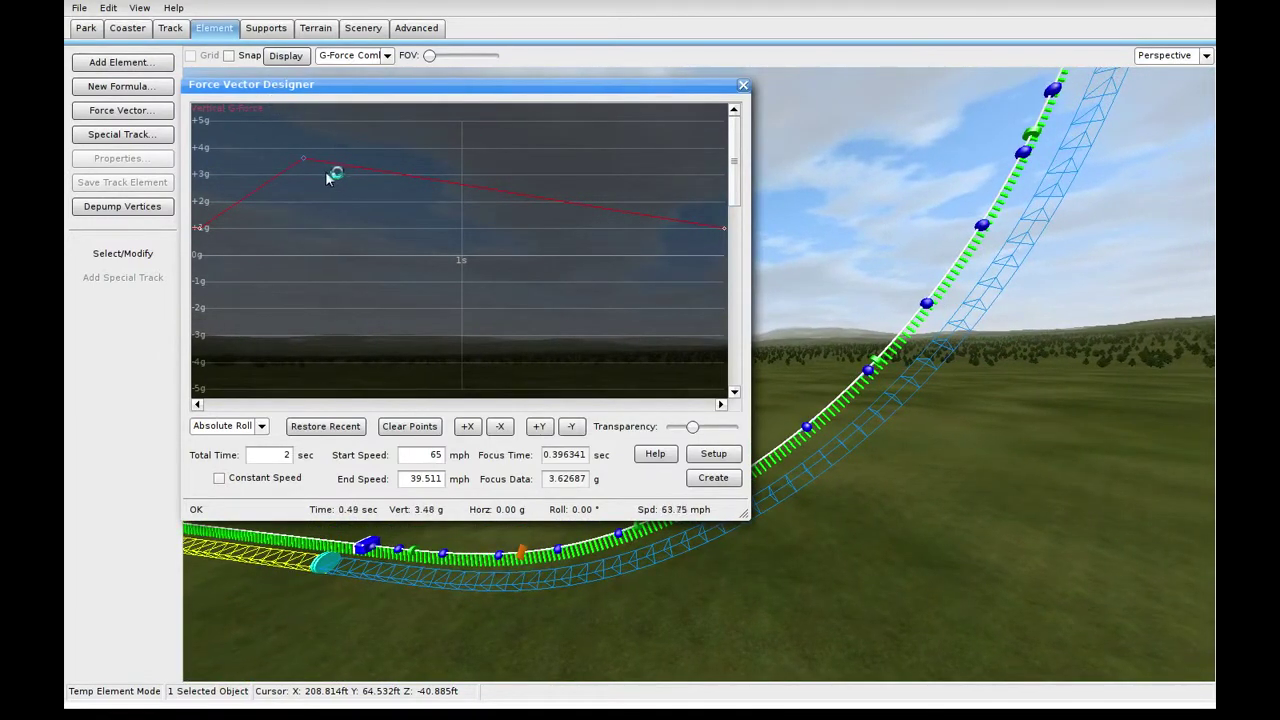
drag(310, 162, 405, 155)
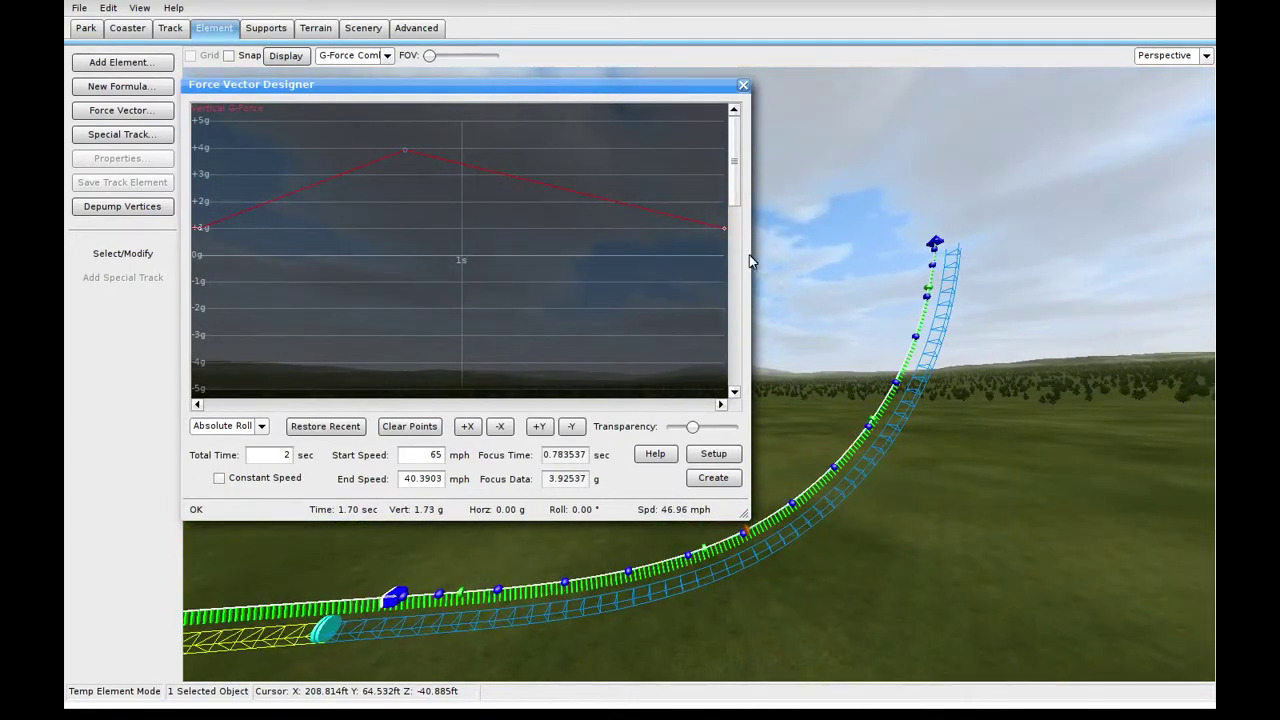
Examine the previewed climb's shape from several angles, from its start to its upper end
right_drag(884, 275, 844, 315)
right_drag(977, 360, 977, 319)
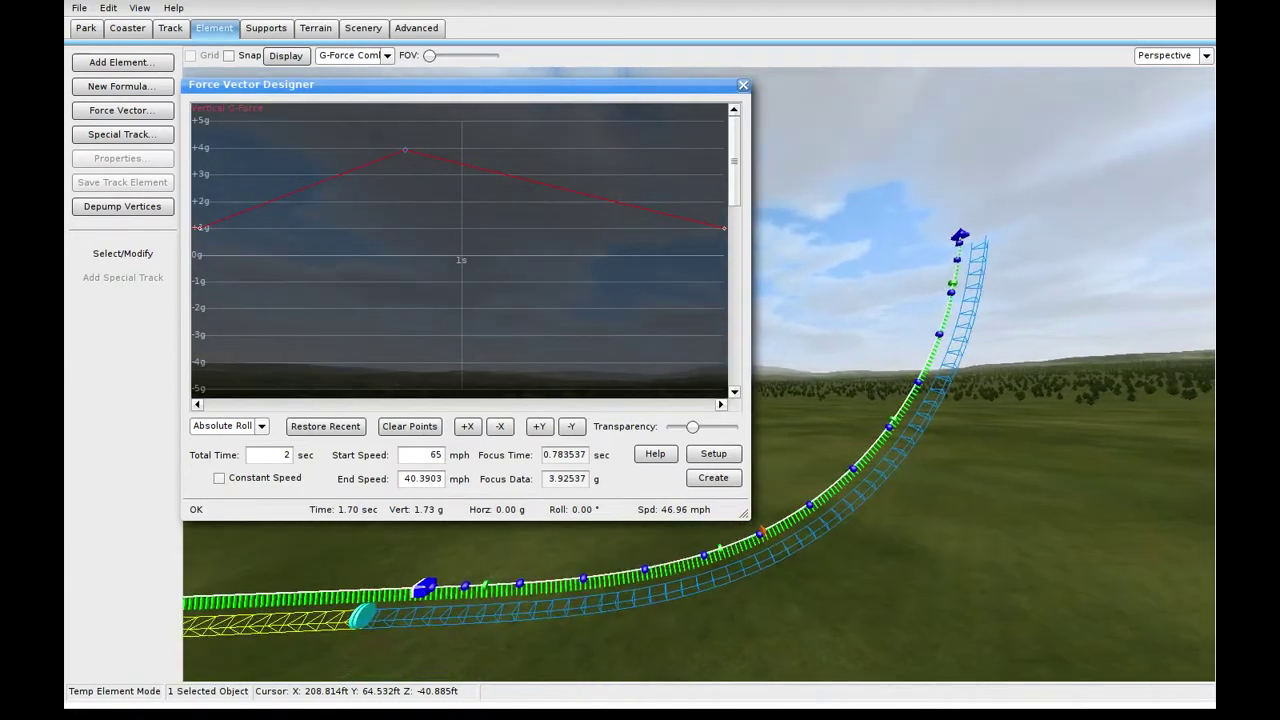
right_drag(853, 471, 853, 383)
right_drag(880, 465, 860, 405)
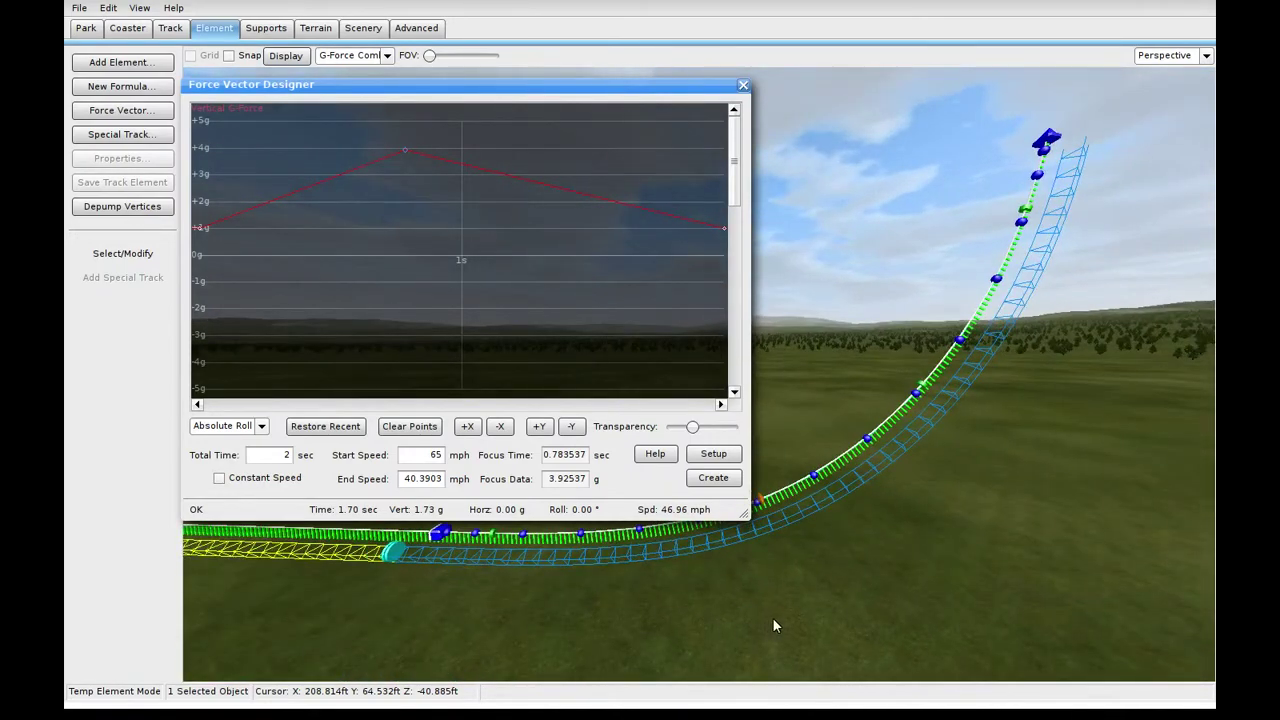
right_drag(874, 397, 850, 322)
right_drag(850, 420, 900, 426)
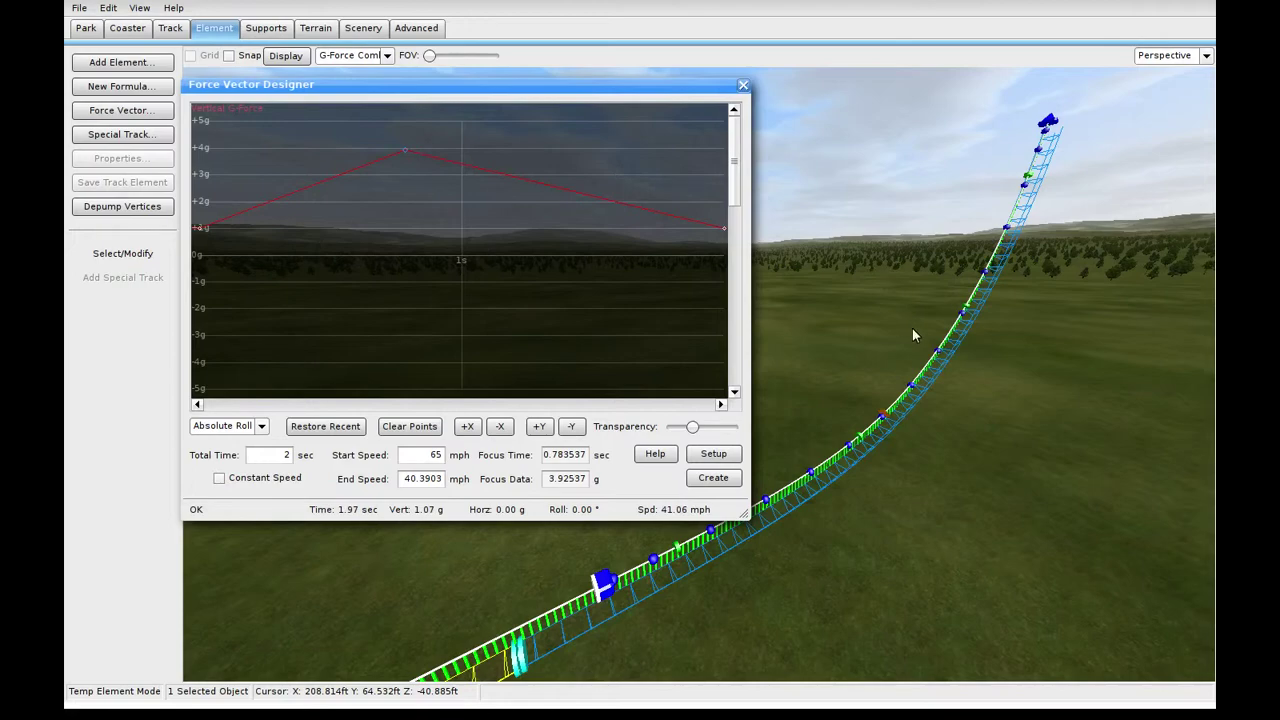
right_drag(955, 396, 934, 442)
right_drag(990, 362, 1002, 356)
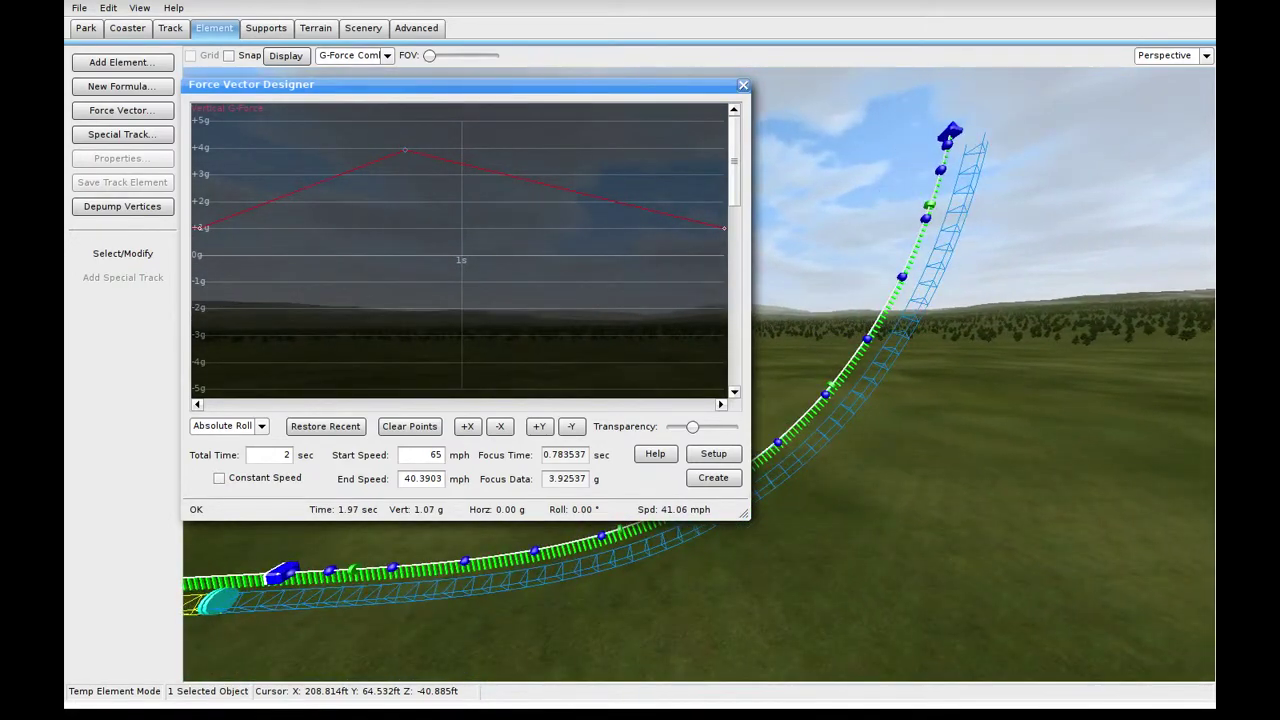
Create the climb as track from the force vector and inspect its G-force comb up to the end
click(718, 481)
mouse_move(771, 463)
right_down()
mouse_move(810, 412)
mouse_move(798, 480)
mouse_move(765, 522)
mouse_move(785, 498)
mouse_move(780, 462)
right_up()
right_drag(740, 500, 845, 456)
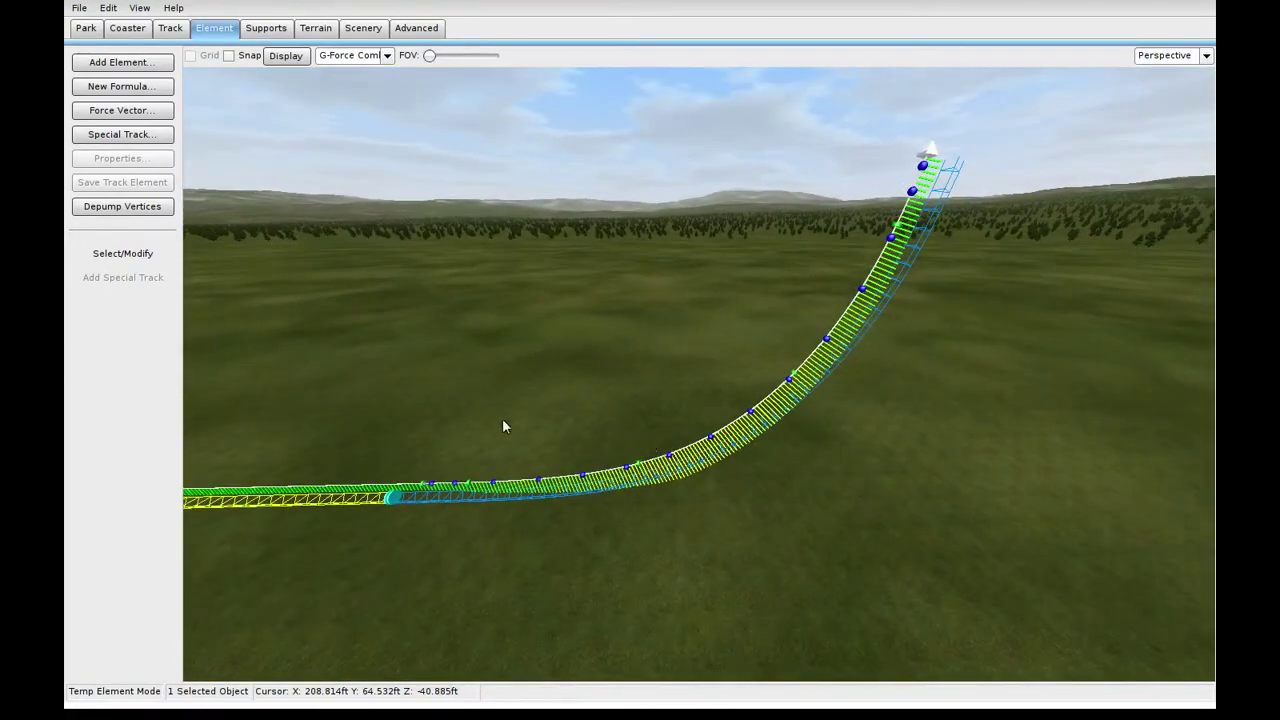
mouse_move(778, 479)
right_down()
mouse_move(778, 545)
mouse_move(790, 545)
mouse_move(800, 475)
right_up()
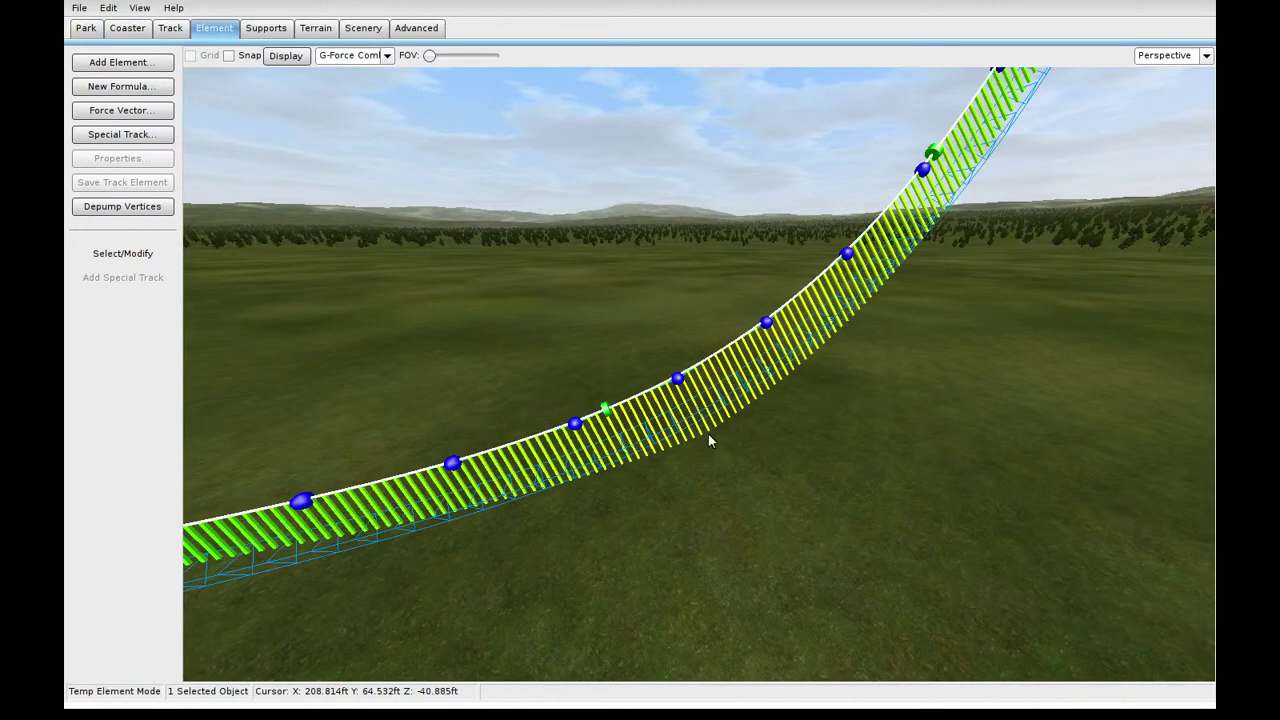
mouse_move(775, 467)
right_down()
mouse_move(800, 480)
mouse_move(805, 540)
mouse_move(810, 470)
mouse_move(780, 473)
mouse_move(766, 492)
mouse_move(765, 469)
mouse_move(765, 490)
right_up()
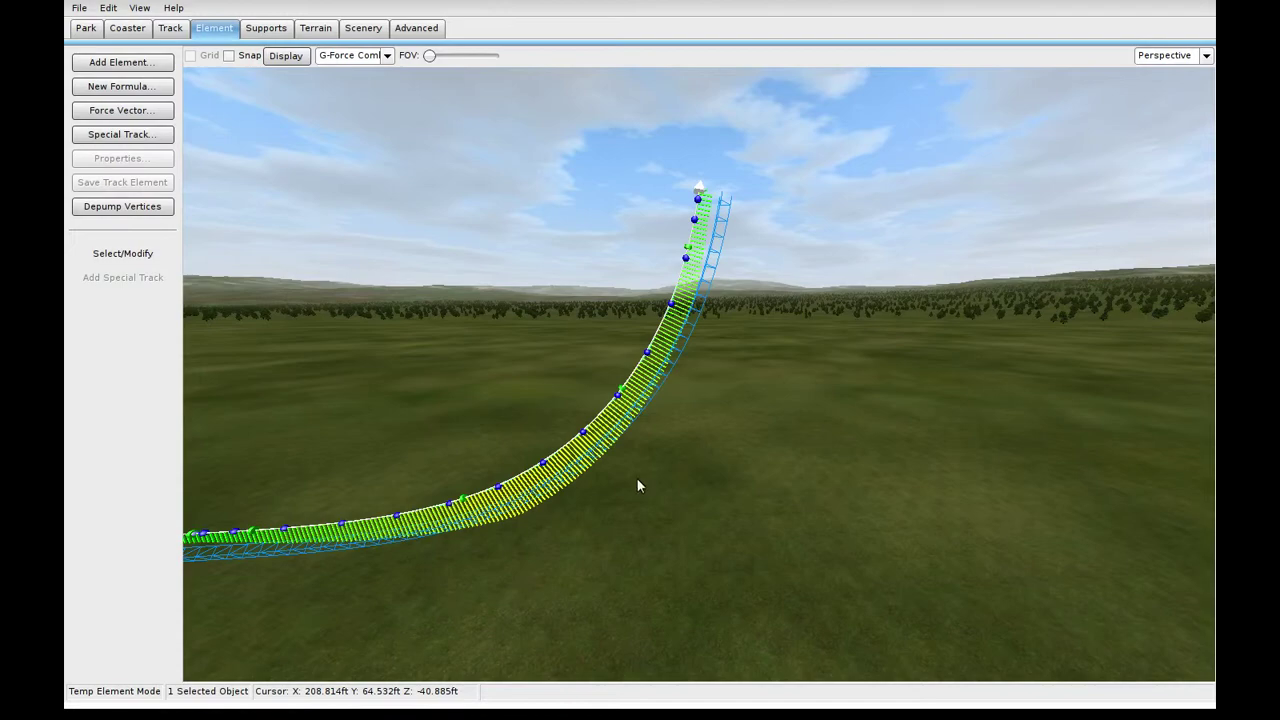
mouse_move(763, 453)
right_down()
mouse_move(760, 405)
mouse_move(762, 490)
mouse_move(763, 453)
right_up()
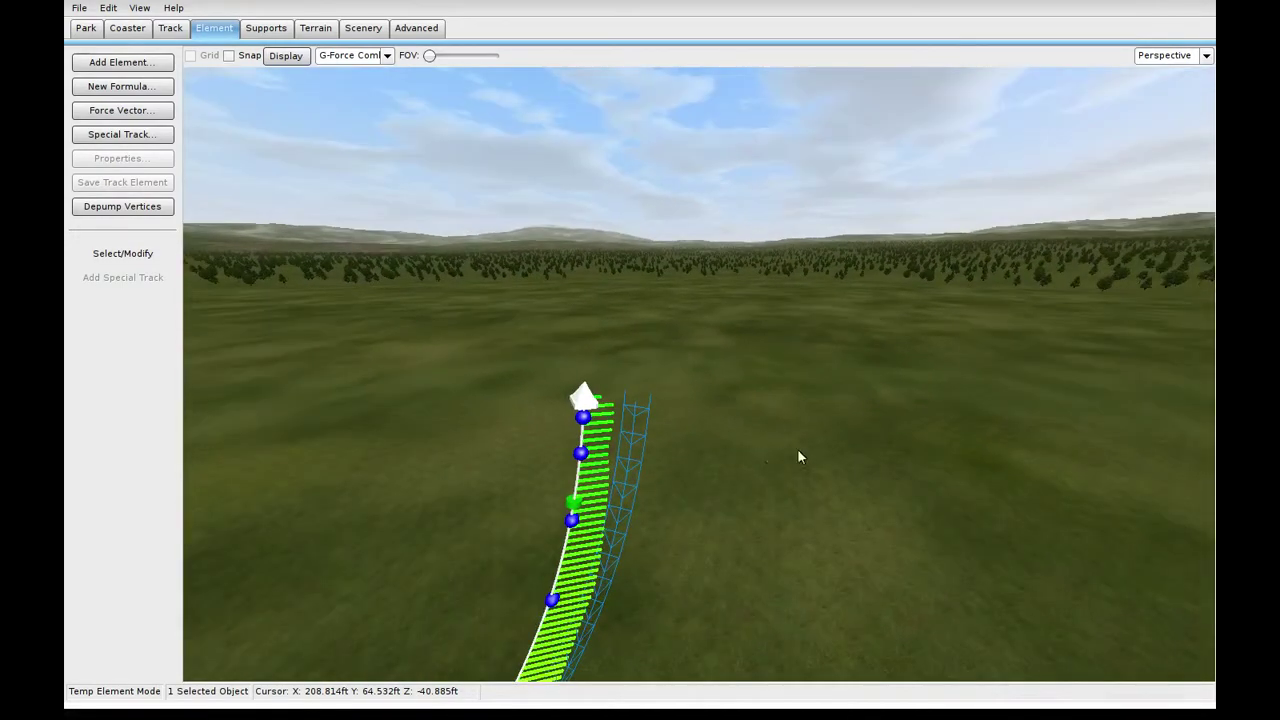
right_drag(759, 381, 762, 388)
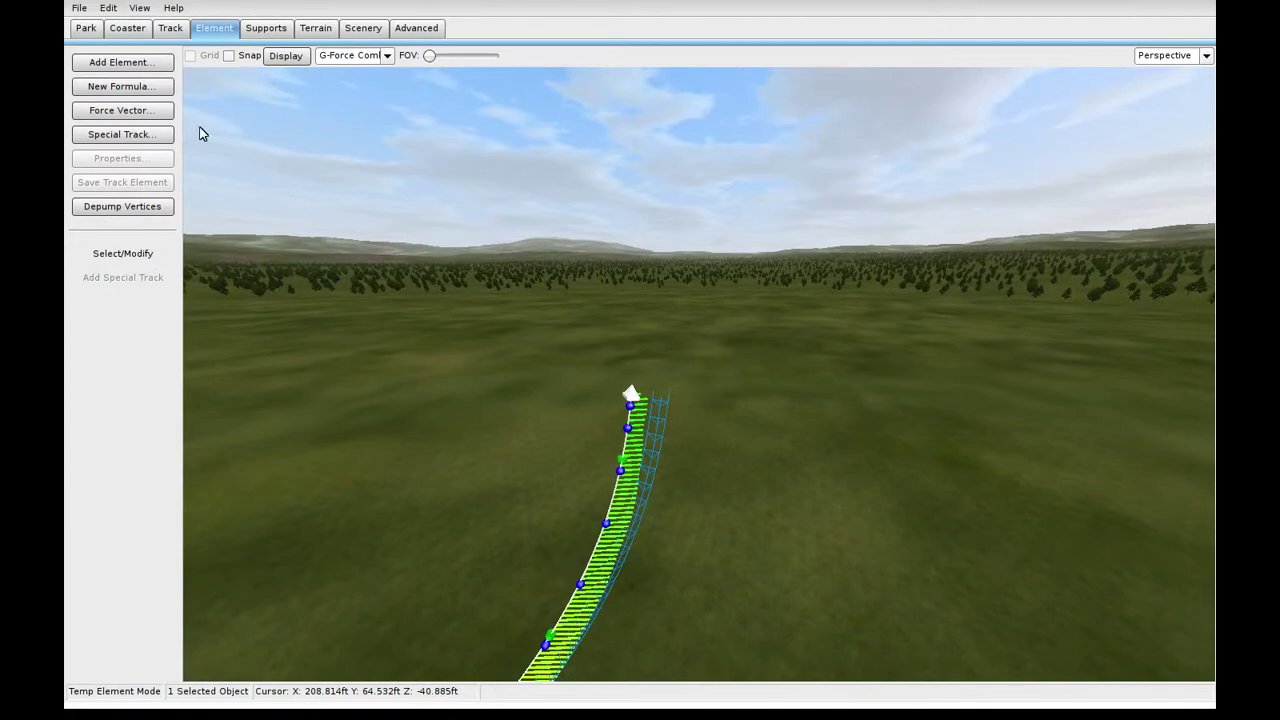
Open a new force vector at the upper end of the created climb and view its preview
click(148, 116)
right_drag(996, 388, 996, 394)
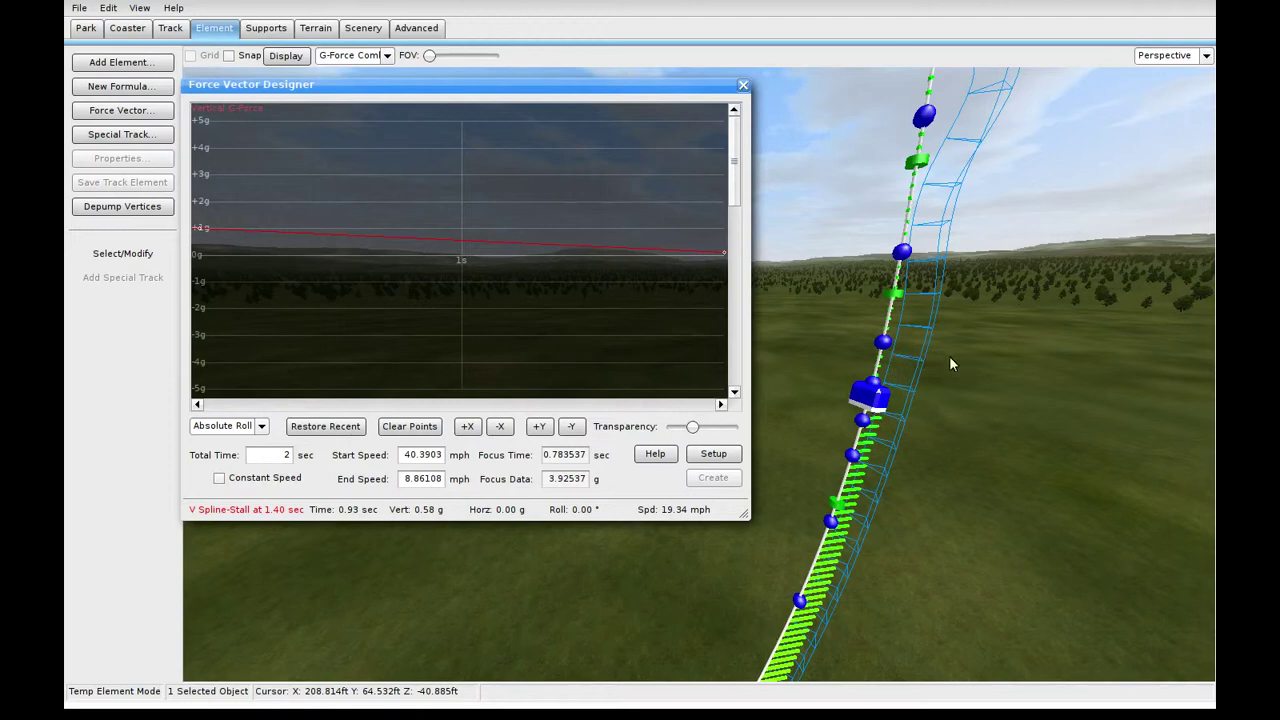
right_drag(989, 312, 950, 400)
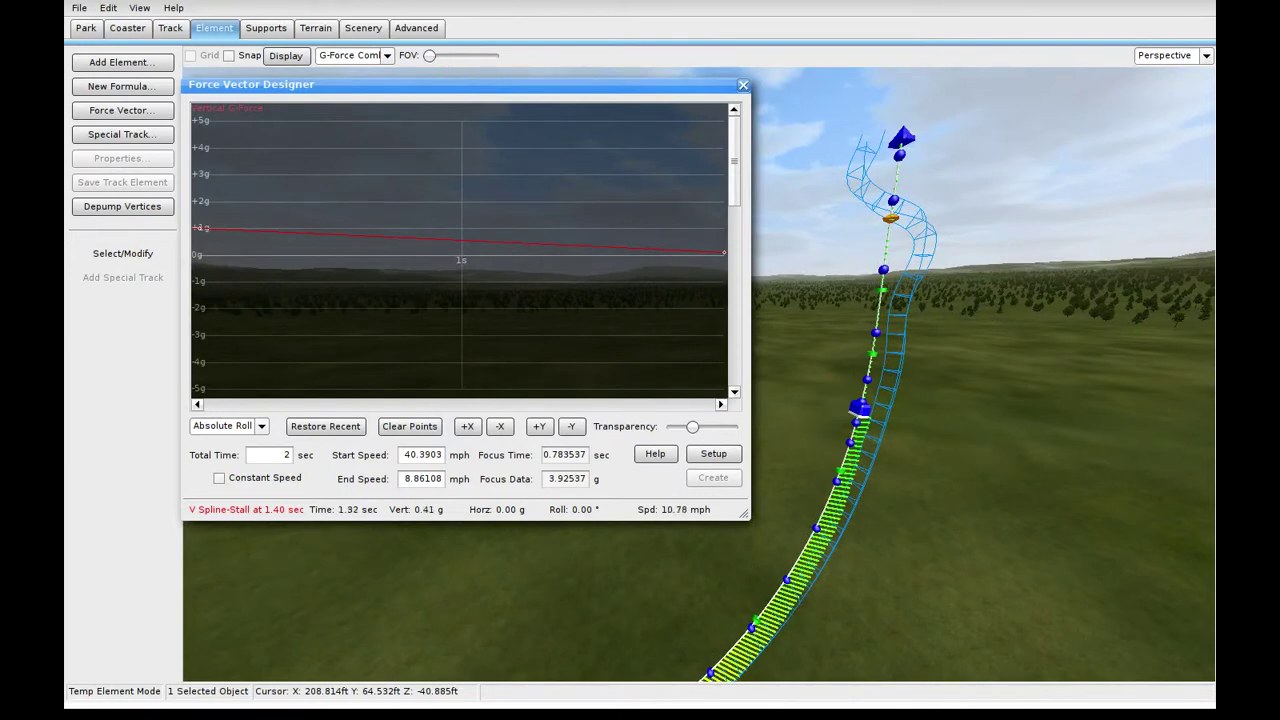
Show the speed comb on the track and inspect it where the new force vector begins
click(382, 56)
click(365, 135)
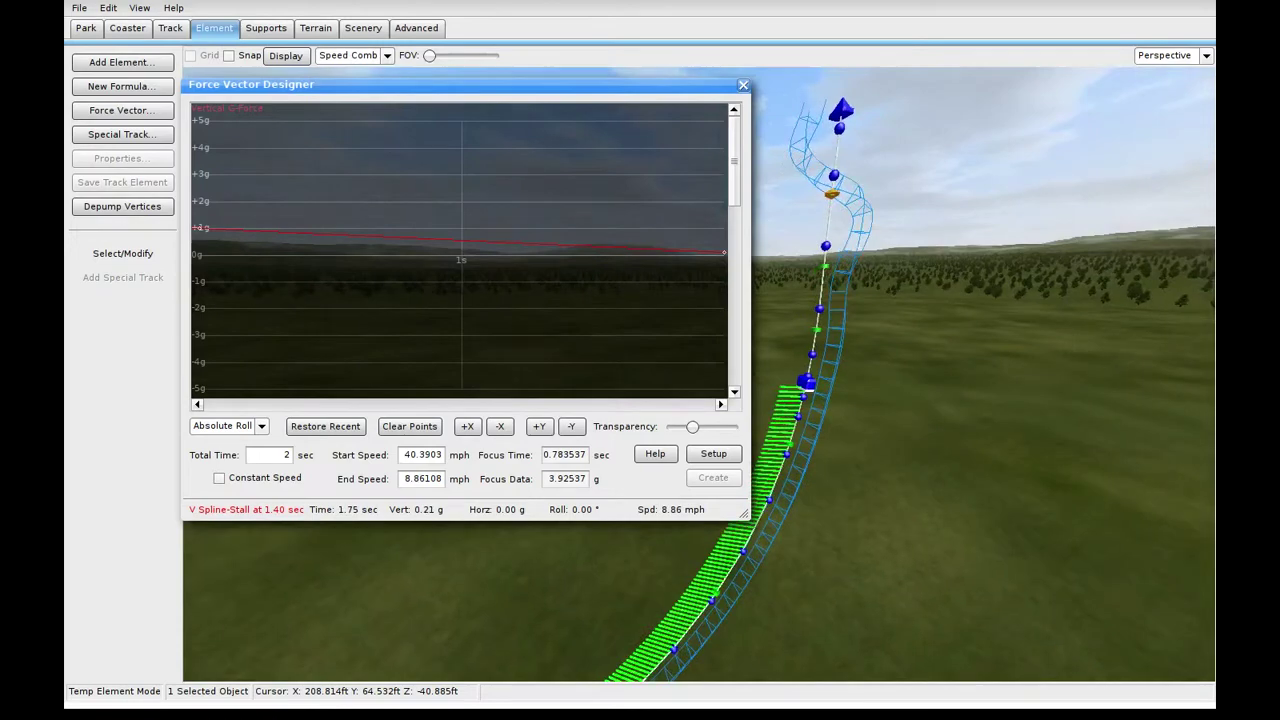
right_drag(984, 381, 990, 350)
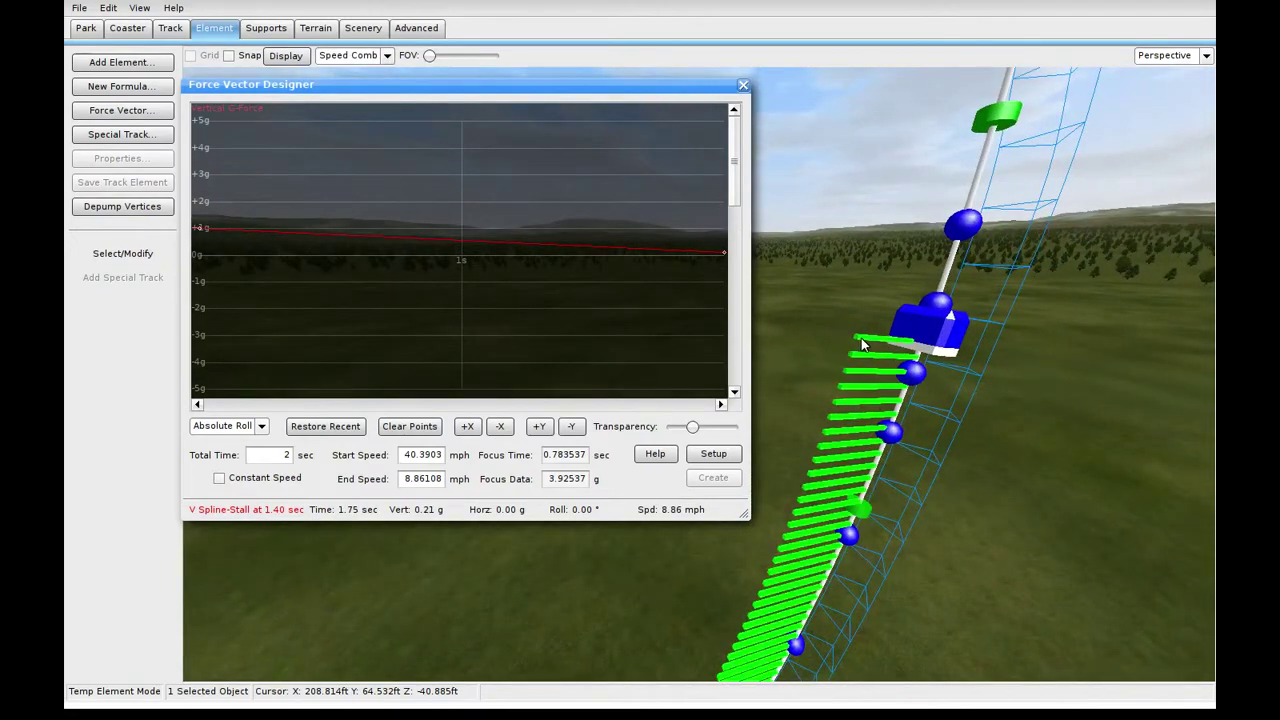
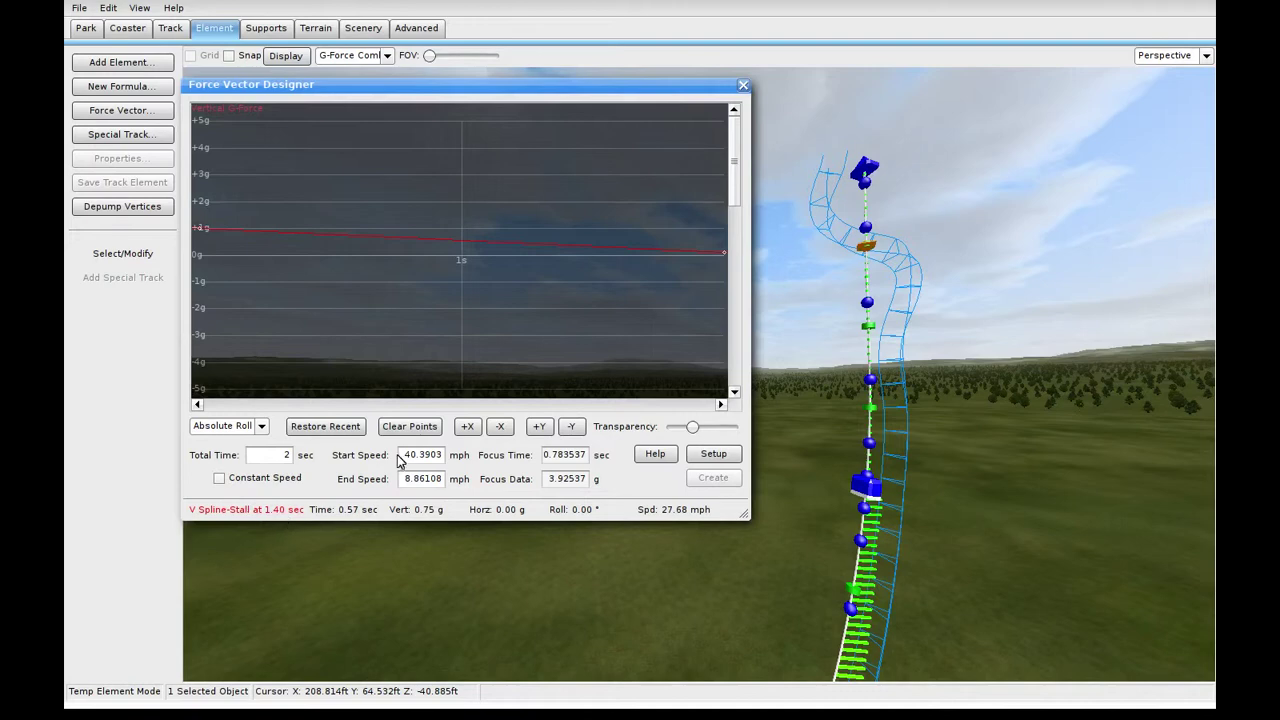
Add vertical G-force points of about -0.3 g at 0.53 sec and -0.2 g at 1.28 sec, and adjust the end point
drag(263, 229, 339, 264)
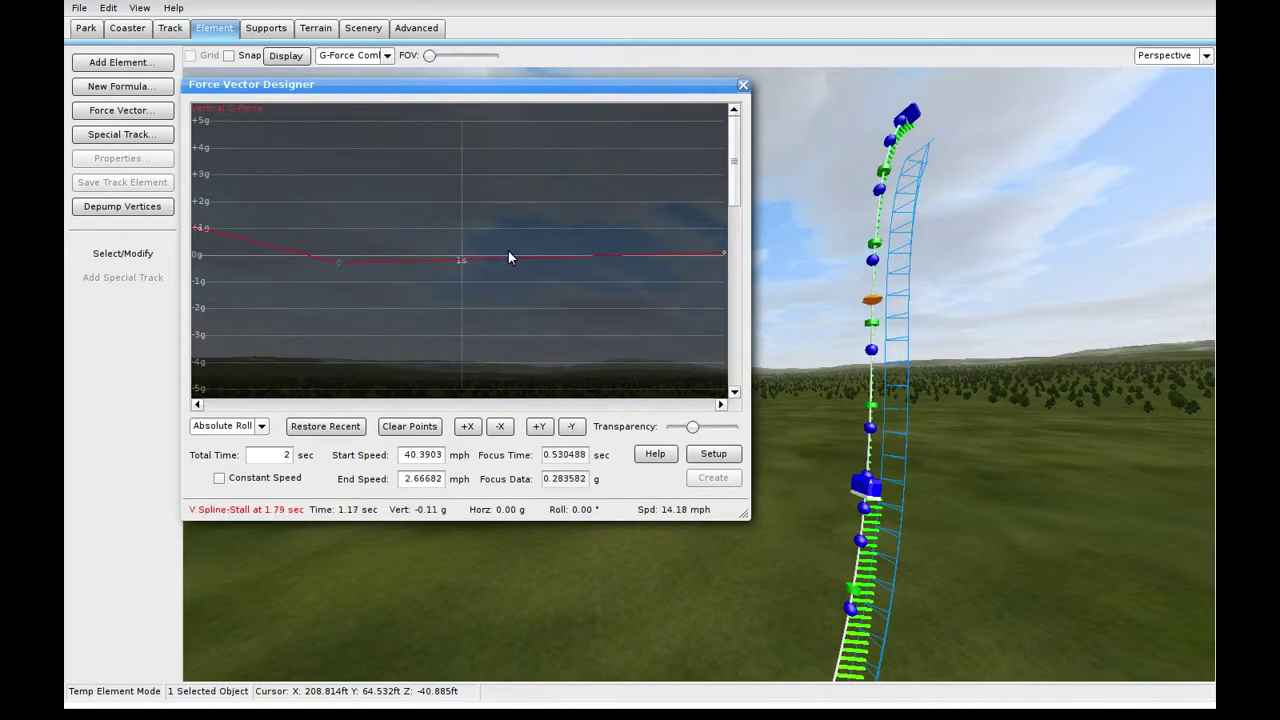
drag(520, 256, 534, 261)
drag(734, 251, 737, 259)
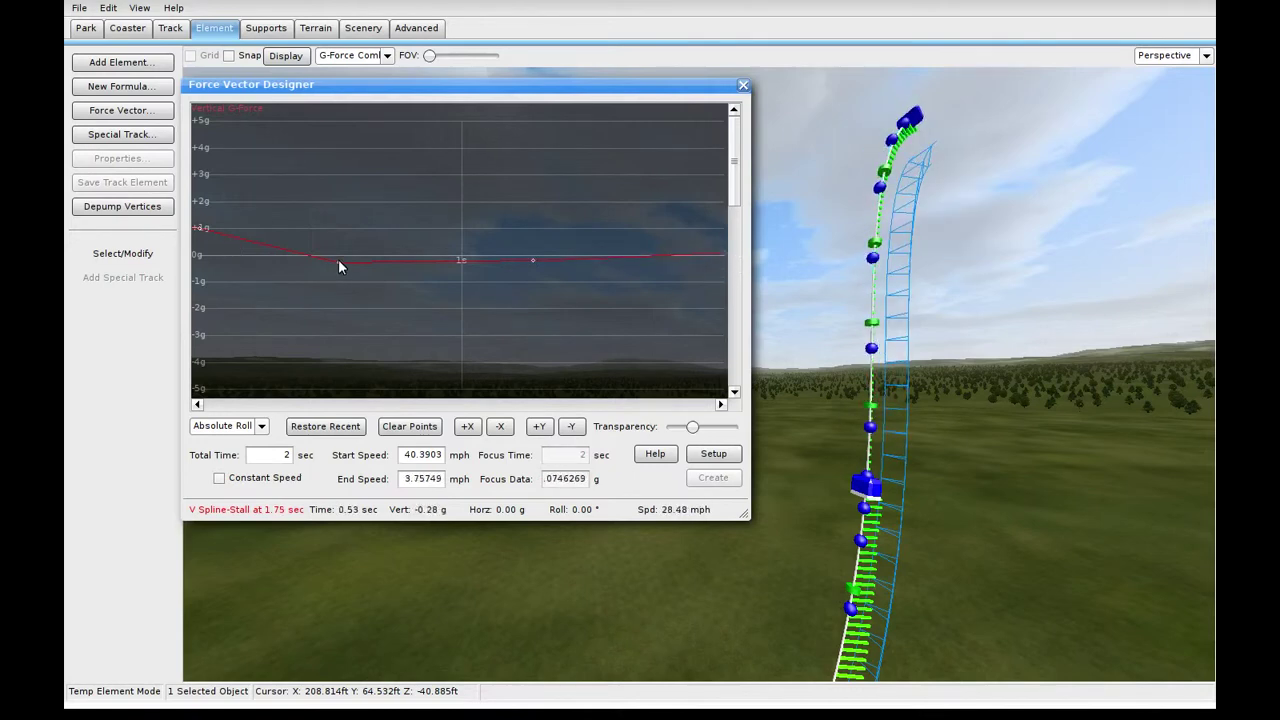
Set the vertical G-force points to about -0.6 g at 0.13 sec, -0.7 g at 1.3 sec and 0.37 g at the end
drag(338, 263, 236, 278)
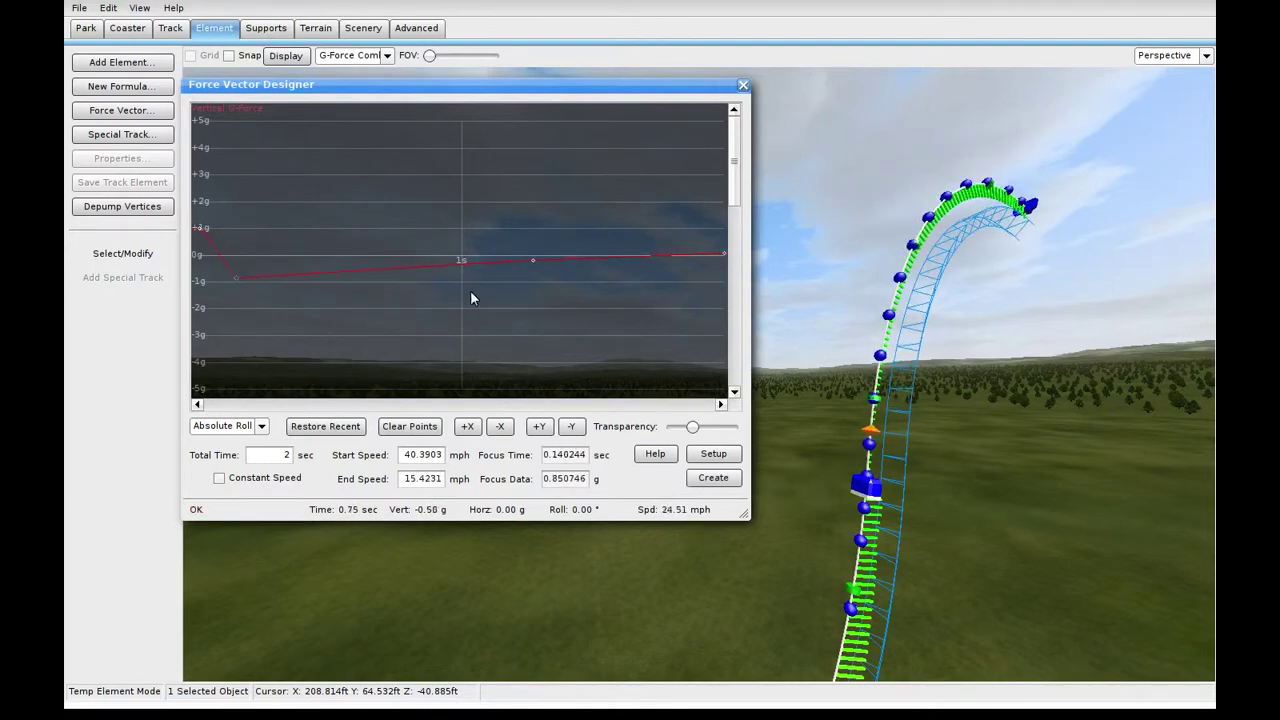
mouse_move(1064, 320)
right_down()
mouse_move(1122, 296)
mouse_move(1075, 312)
mouse_move(1125, 310)
mouse_move(1025, 316)
mouse_move(1120, 318)
mouse_move(1065, 318)
right_up()
mouse_move(534, 263)
mouse_down()
mouse_move(535, 290)
mouse_move(537, 279)
mouse_up()
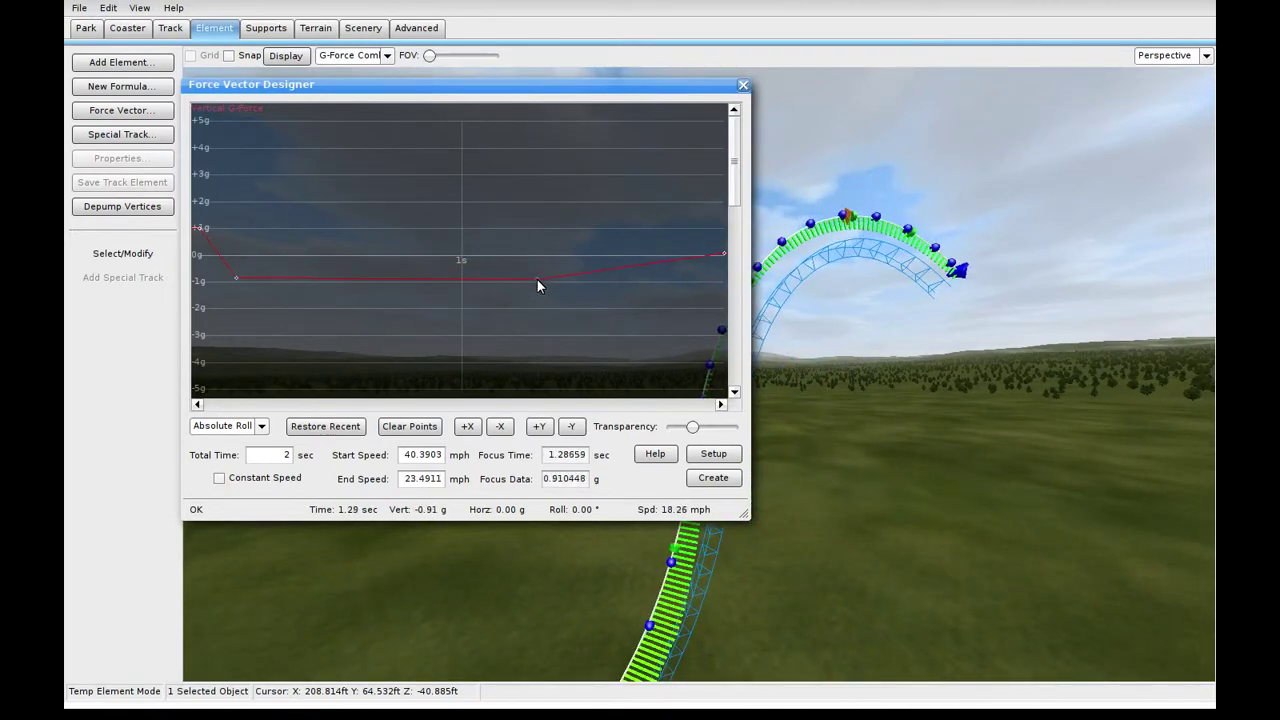
drag(234, 277, 234, 270)
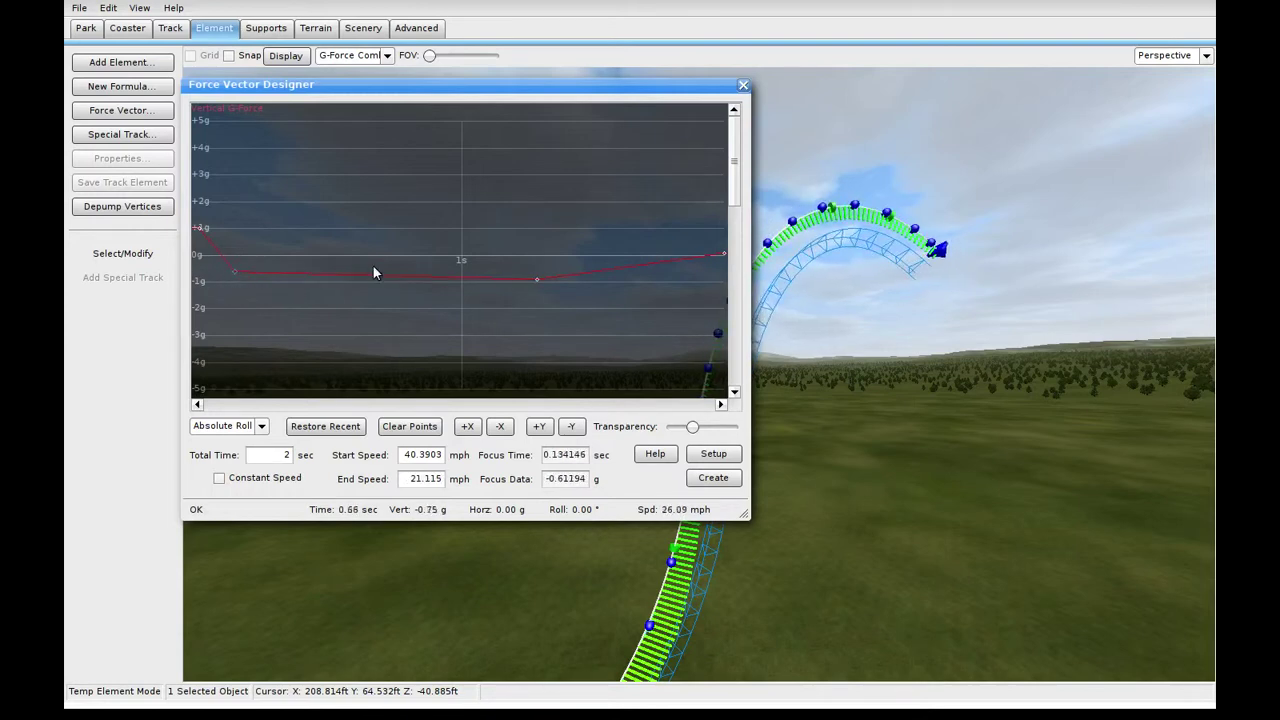
mouse_move(537, 278)
mouse_down()
mouse_move(542, 256)
mouse_move(542, 273)
mouse_up()
mouse_move(726, 255)
mouse_down()
mouse_move(729, 276)
mouse_move(726, 252)
mouse_up()
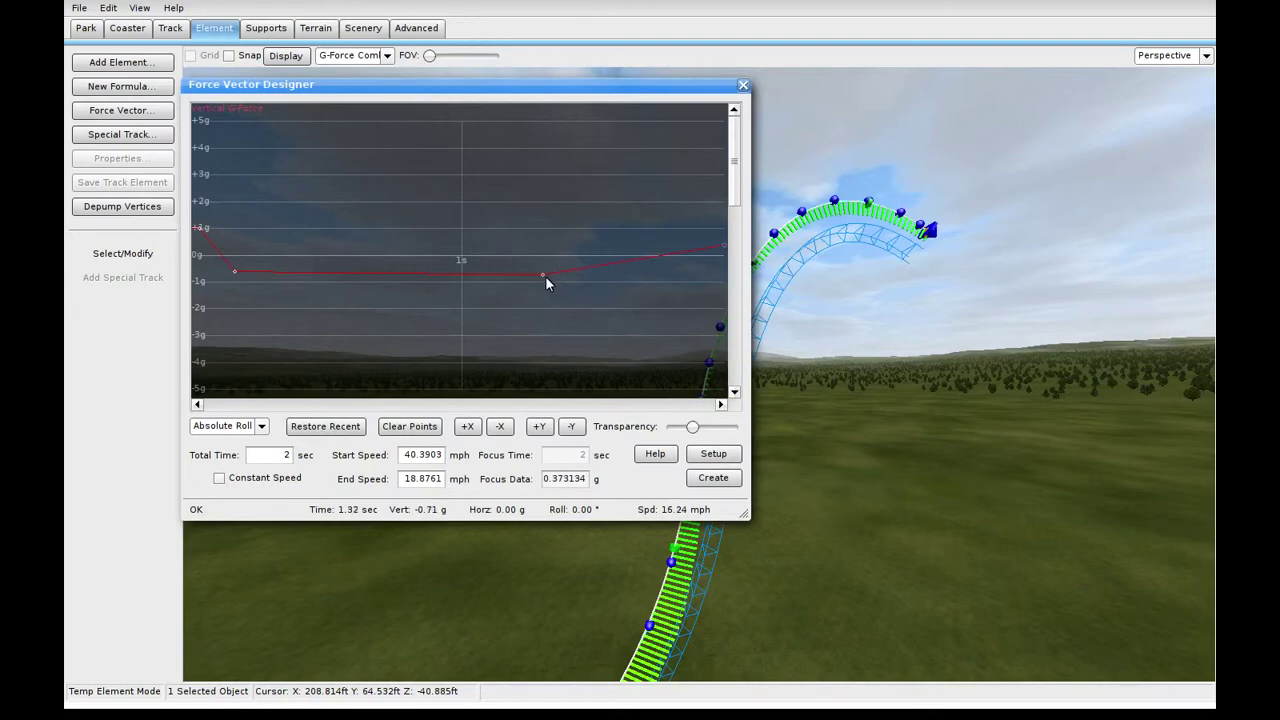
Move the second vertical G-force point to about -0.1 g at 1.34 sec and the first to about 0 g at 0.2 sec
drag(545, 274, 550, 257)
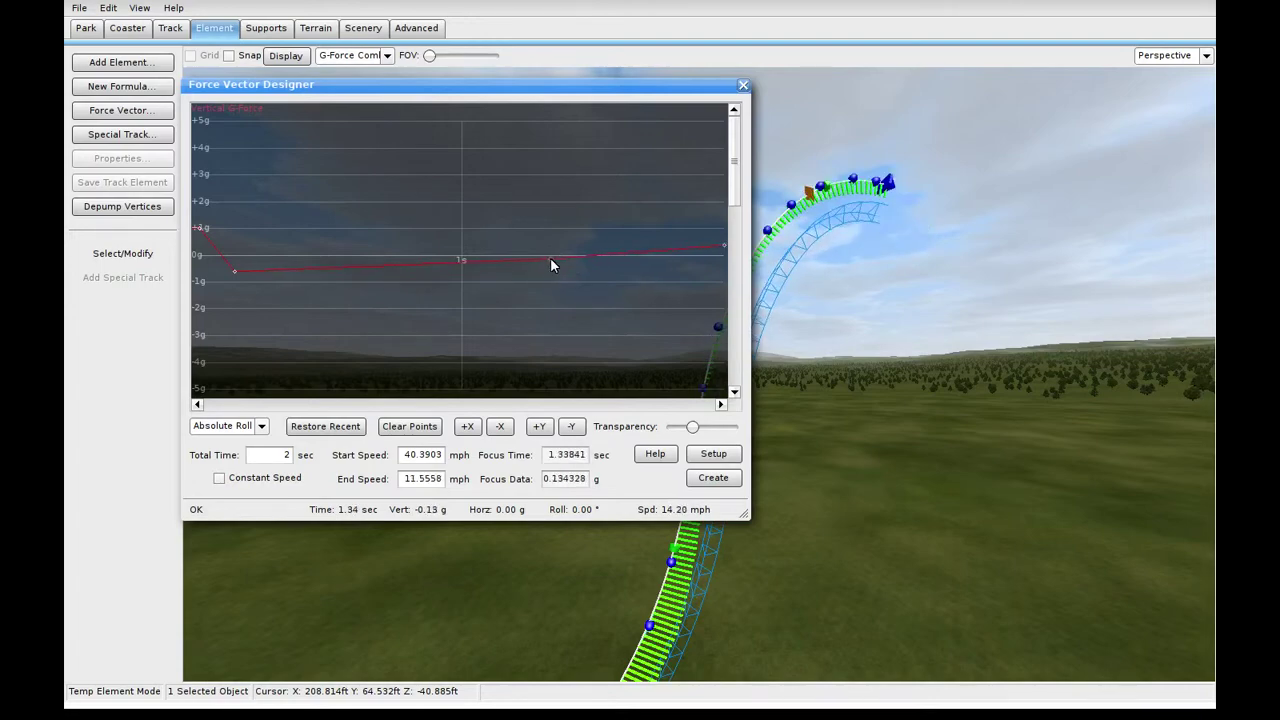
middle_drag(900, 350, 960, 430)
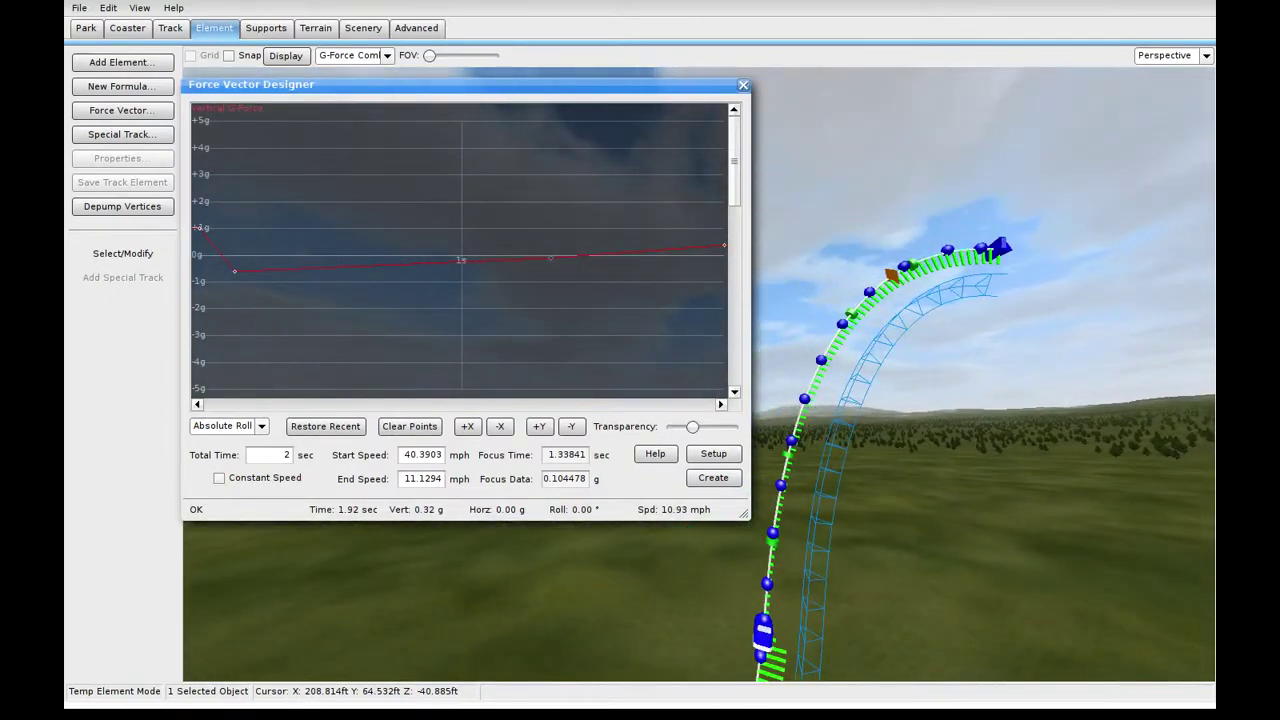
drag(233, 270, 258, 255)
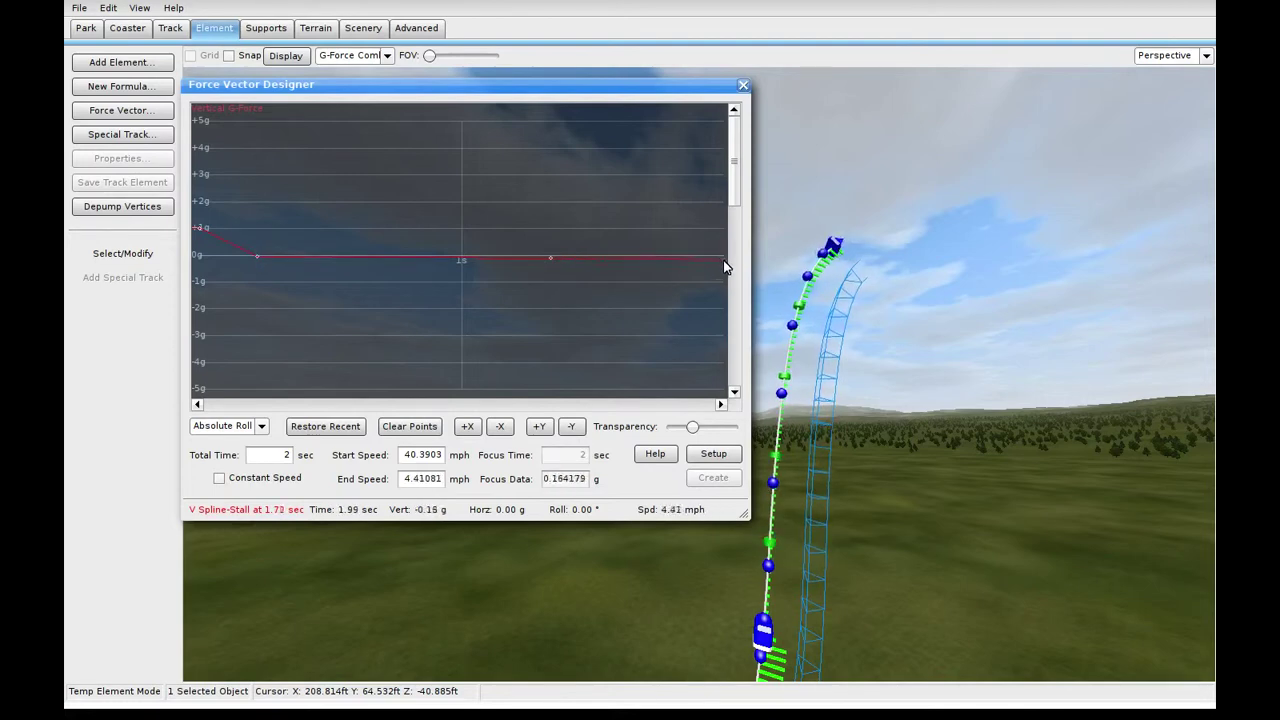
Reshape the vertical G-force curve with points at about -0.55 g at 0.23 sec, -1.06 g at 0.61 sec and 0.7 g at the end
drag(545, 262, 522, 282)
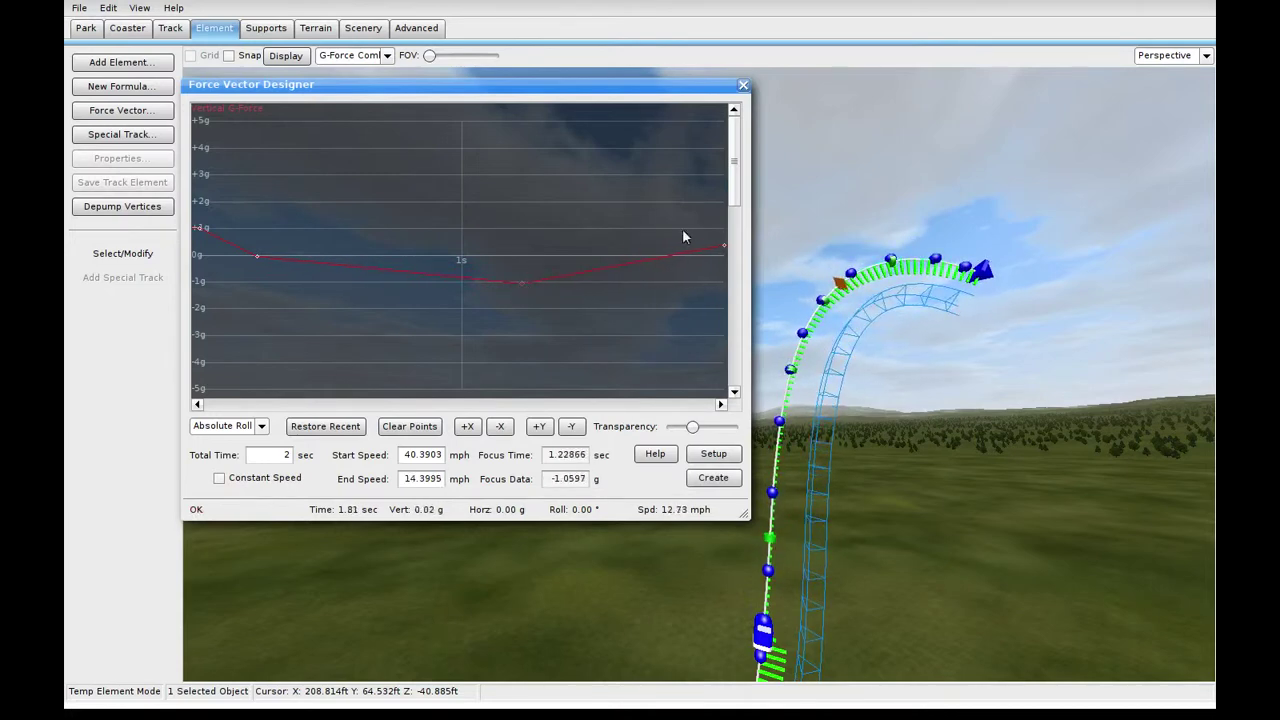
mouse_move(718, 242)
mouse_down()
mouse_move(717, 264)
mouse_move(721, 241)
mouse_up()
middle_drag(882, 280, 910, 305)
drag(526, 282, 360, 283)
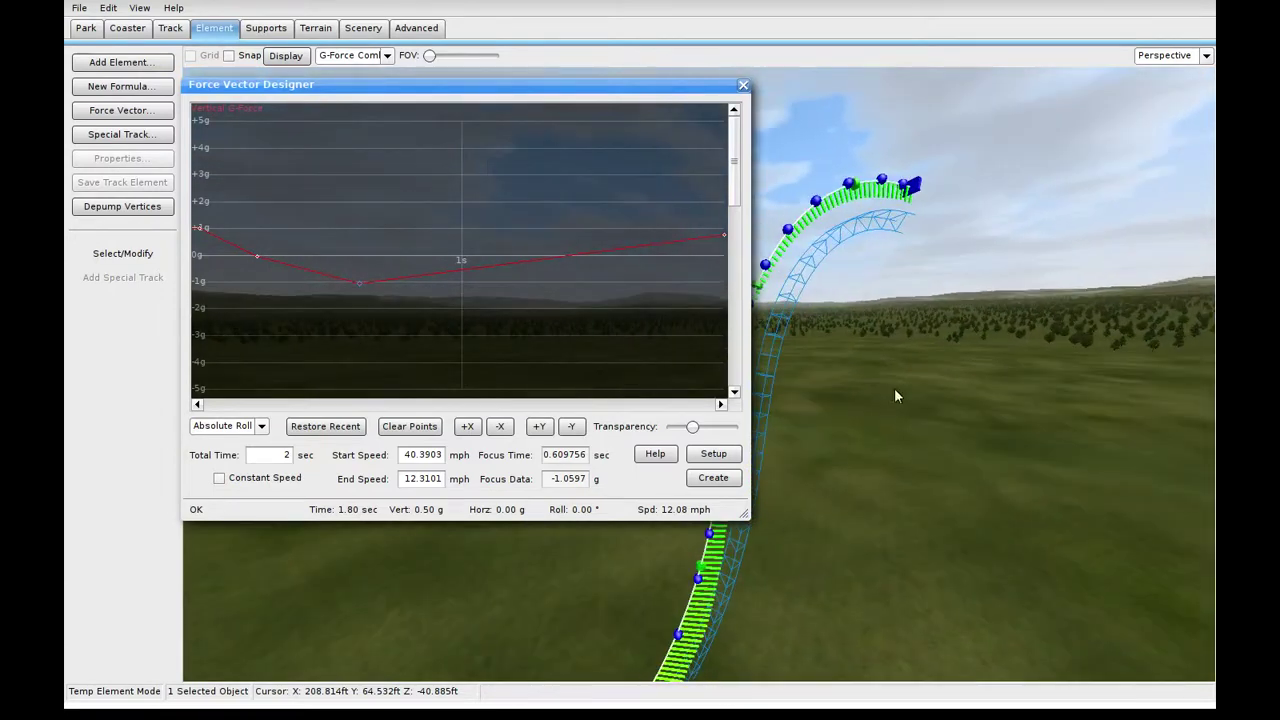
drag(257, 255, 261, 270)
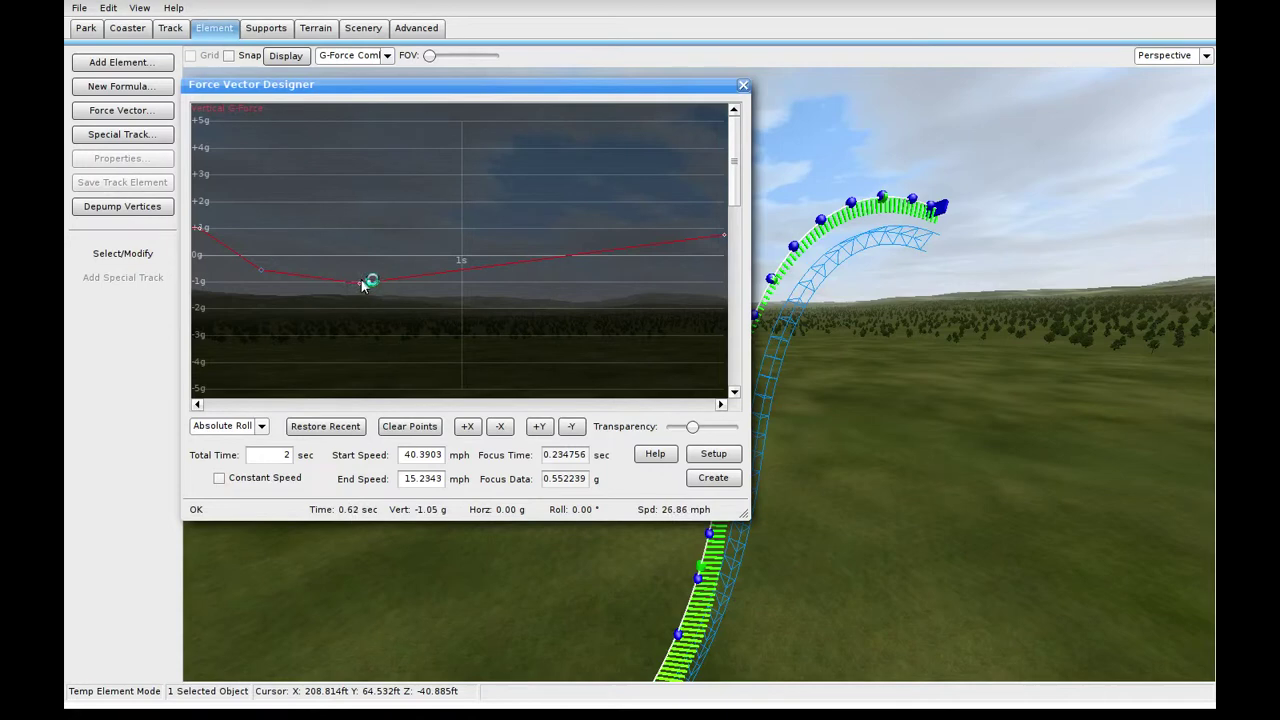
Raise the middle vertical G-force point to about -0.79 g at 0.62 sec and create the crest track
drag(362, 285, 365, 280)
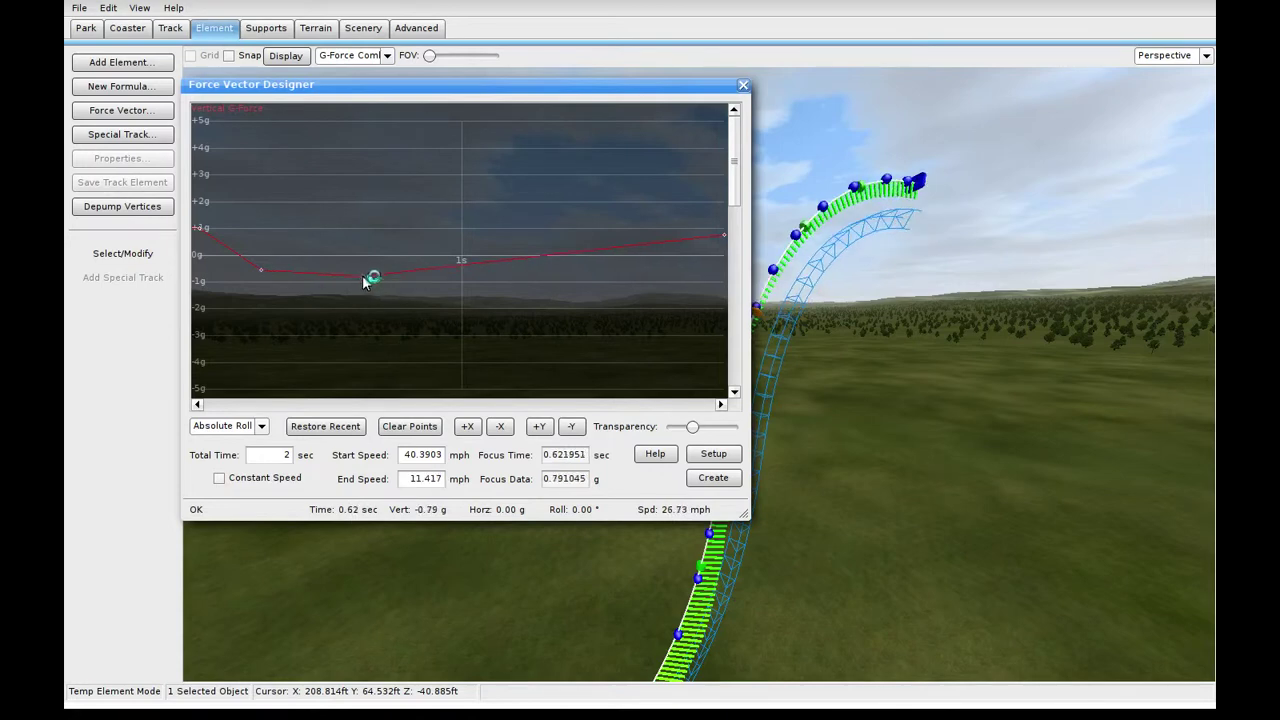
right_drag(837, 327, 840, 354)
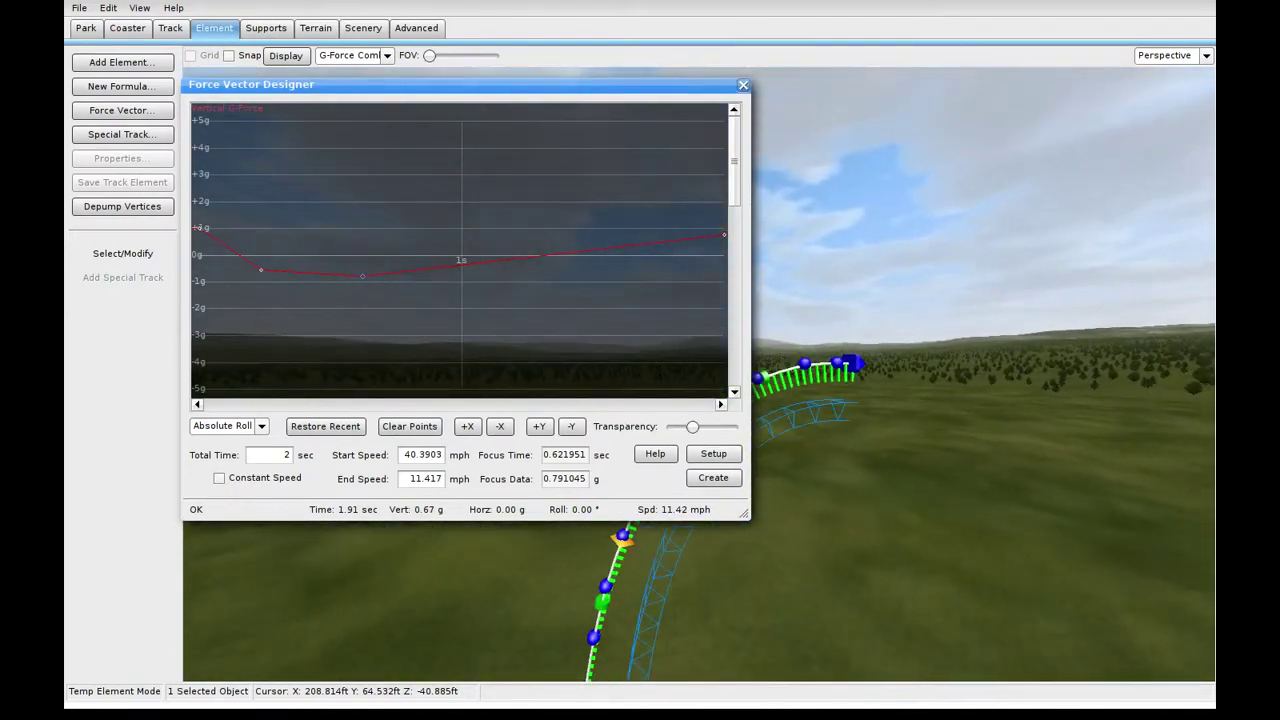
click(703, 482)
Examine the new climb and crest with the G-force comb from close up and from a distance
right_drag(731, 476, 726, 268)
right_drag(765, 408, 780, 393)
scroll(781, 396, down, 5)
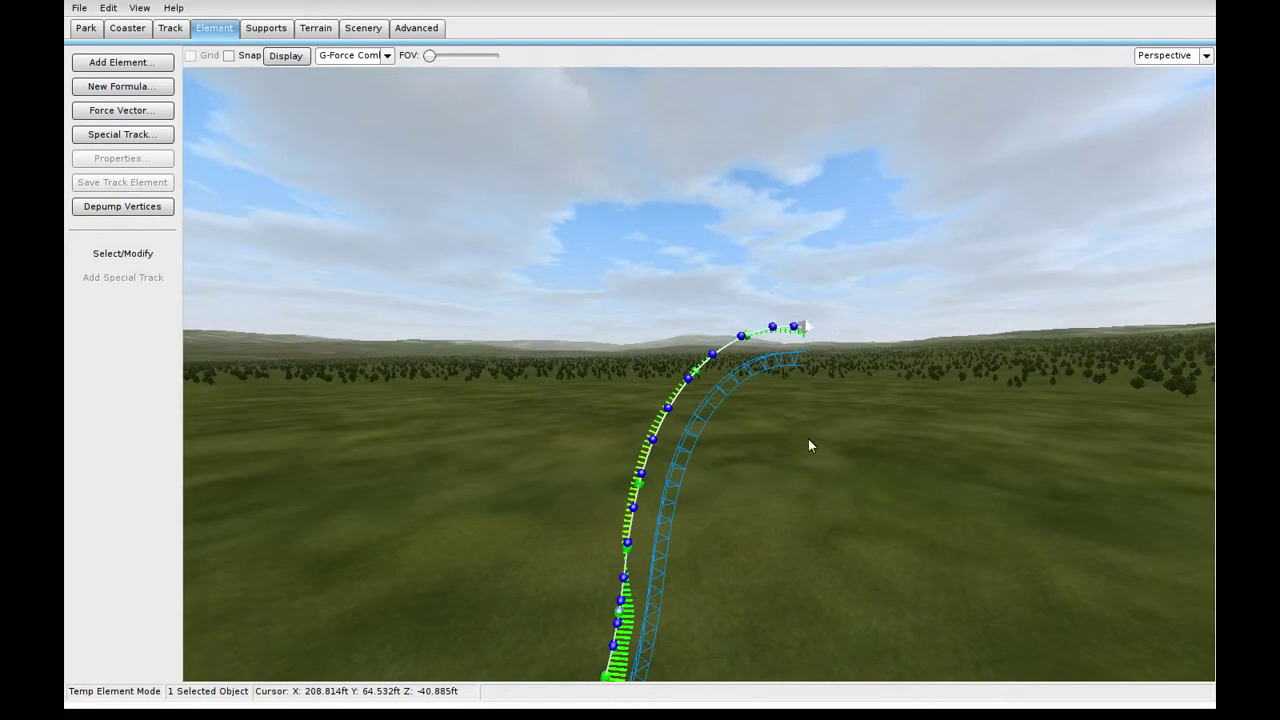
right_drag(808, 438, 768, 310)
scroll(764, 297, up, 4)
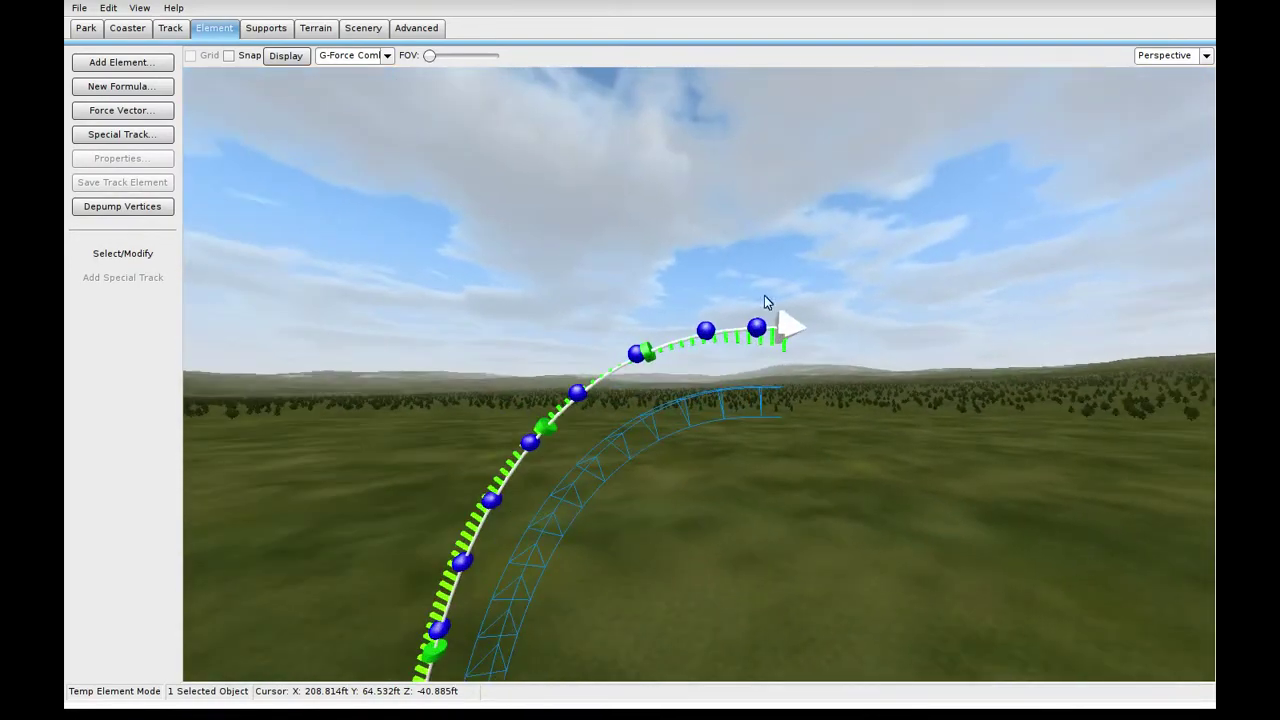
right_drag(750, 387, 748, 477)
scroll(748, 477, down, 5)
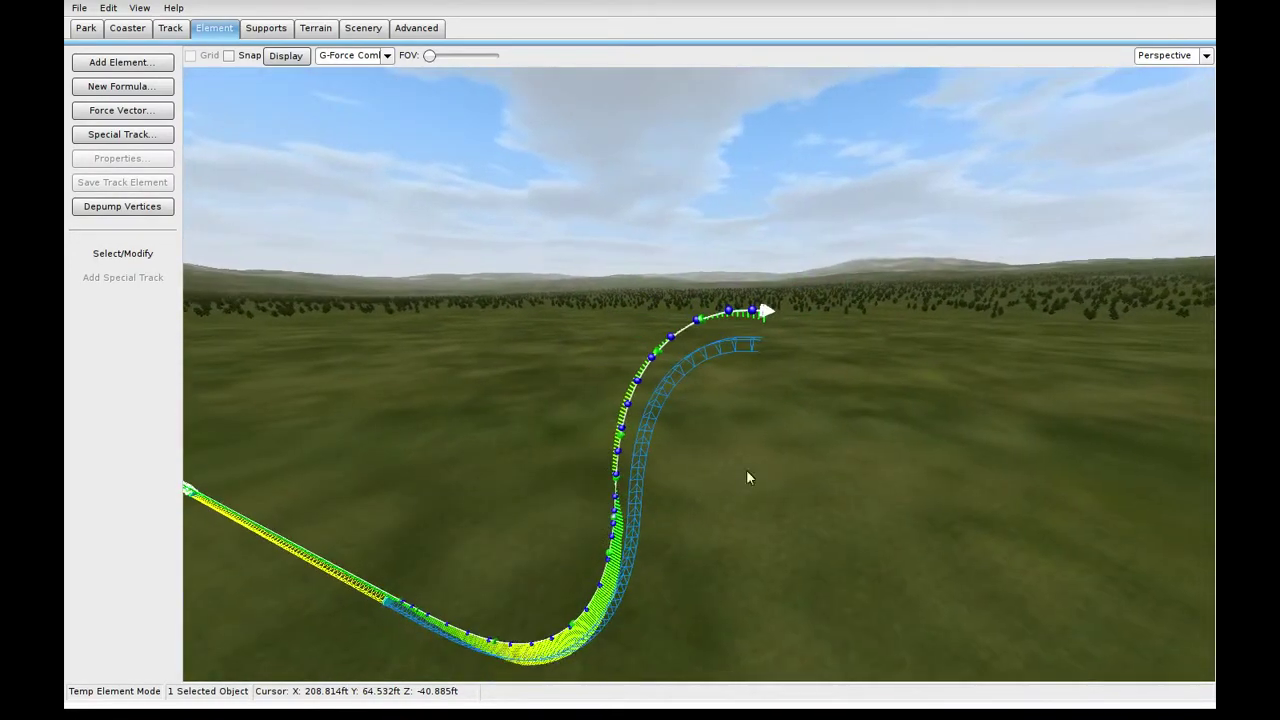
Switch the track display to Speed Comb and inspect the speed over the crest
click(392, 56)
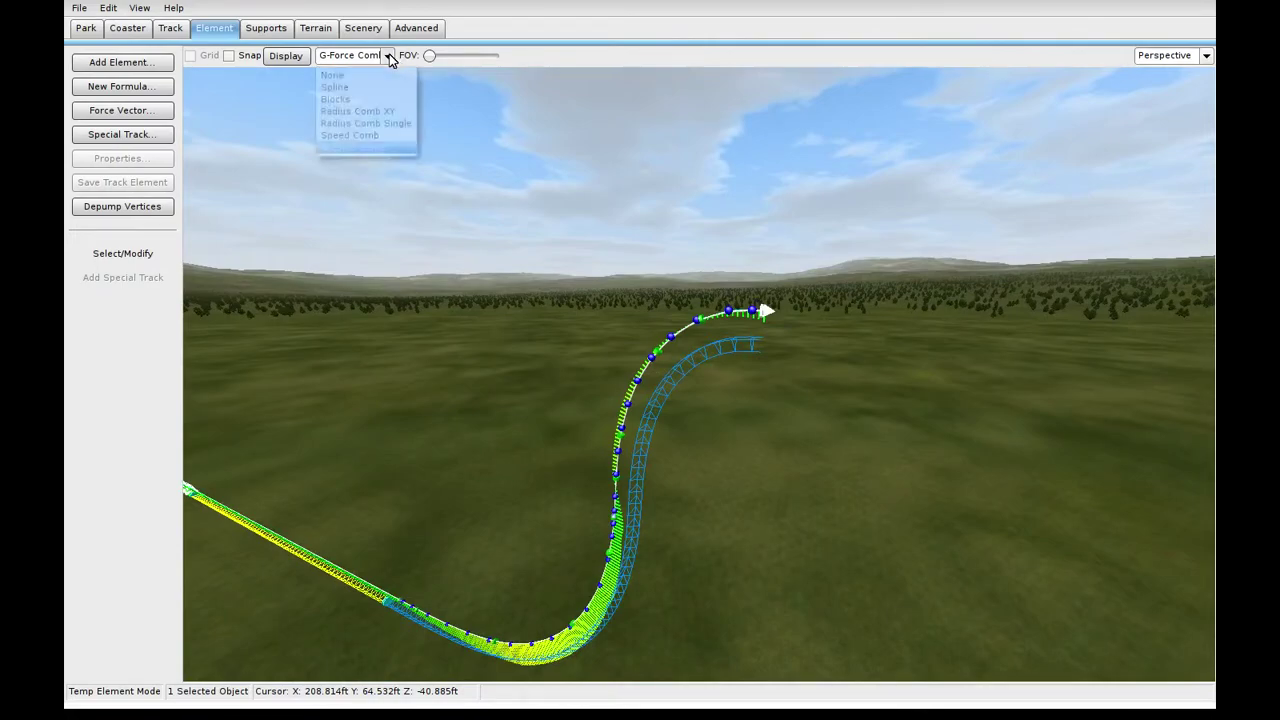
click(357, 136)
scroll(700, 375, up, 4)
right_drag(700, 375, 504, 201)
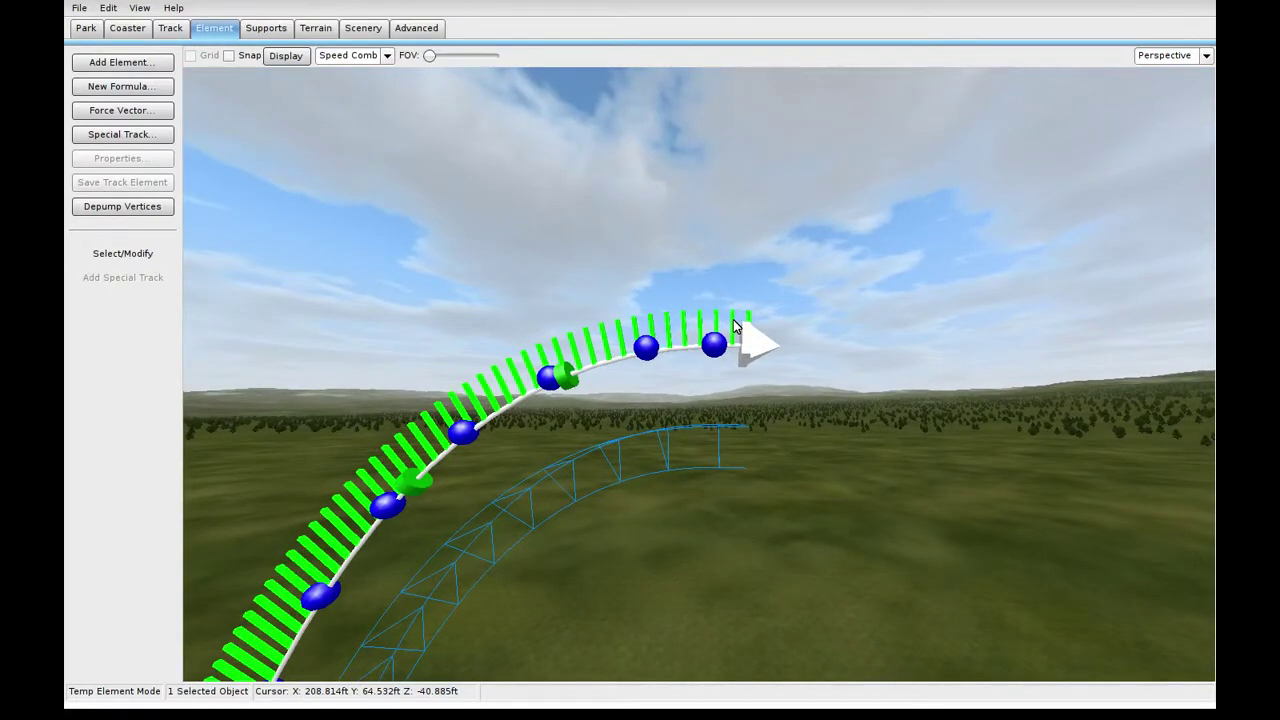
right_drag(733, 319, 703, 336)
scroll(706, 355, down, 4)
scroll(703, 336, up, 5)
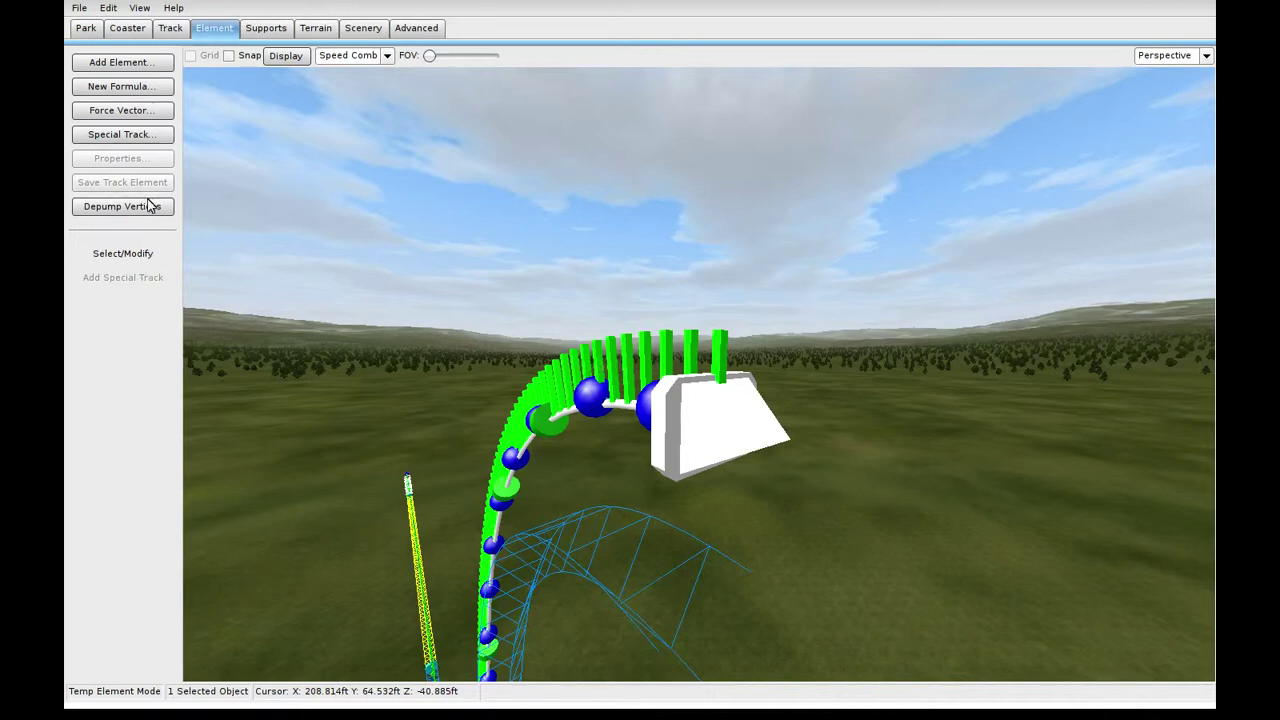
Change to track editing in Select/Modify mode and check the estimated speed at the end of the crest
click(176, 9)
click(212, 27)
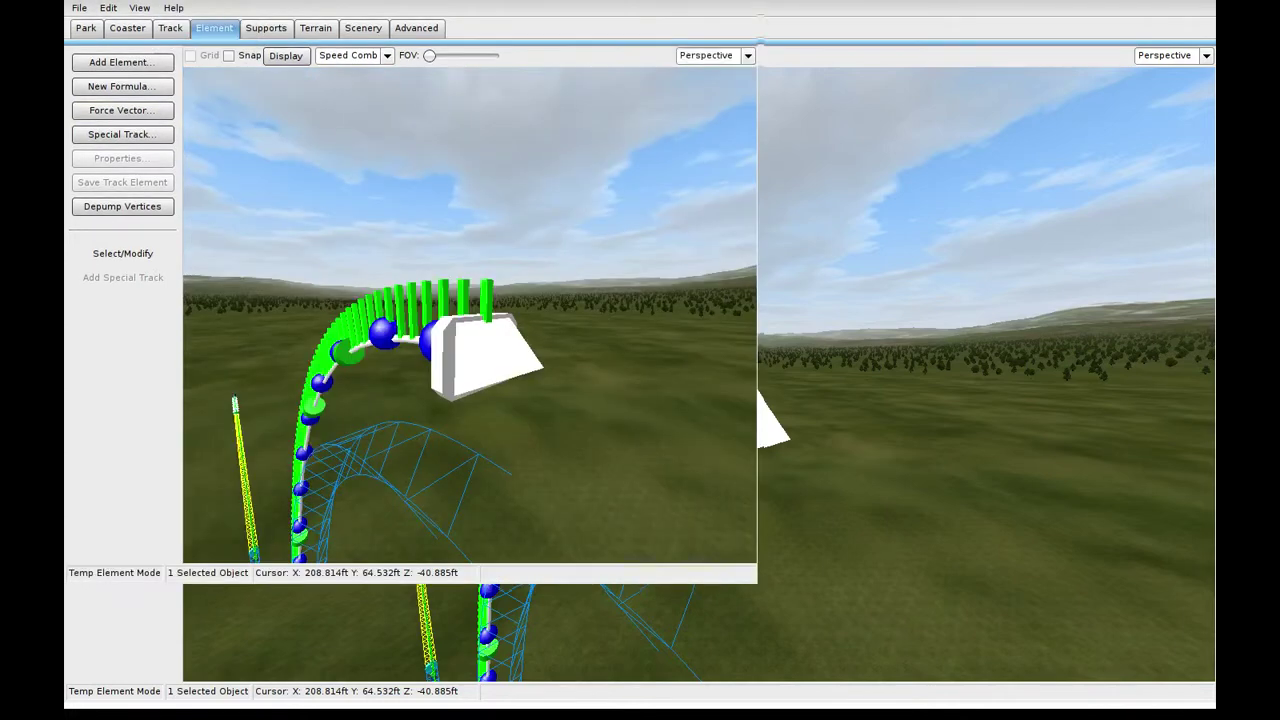
click(168, 28)
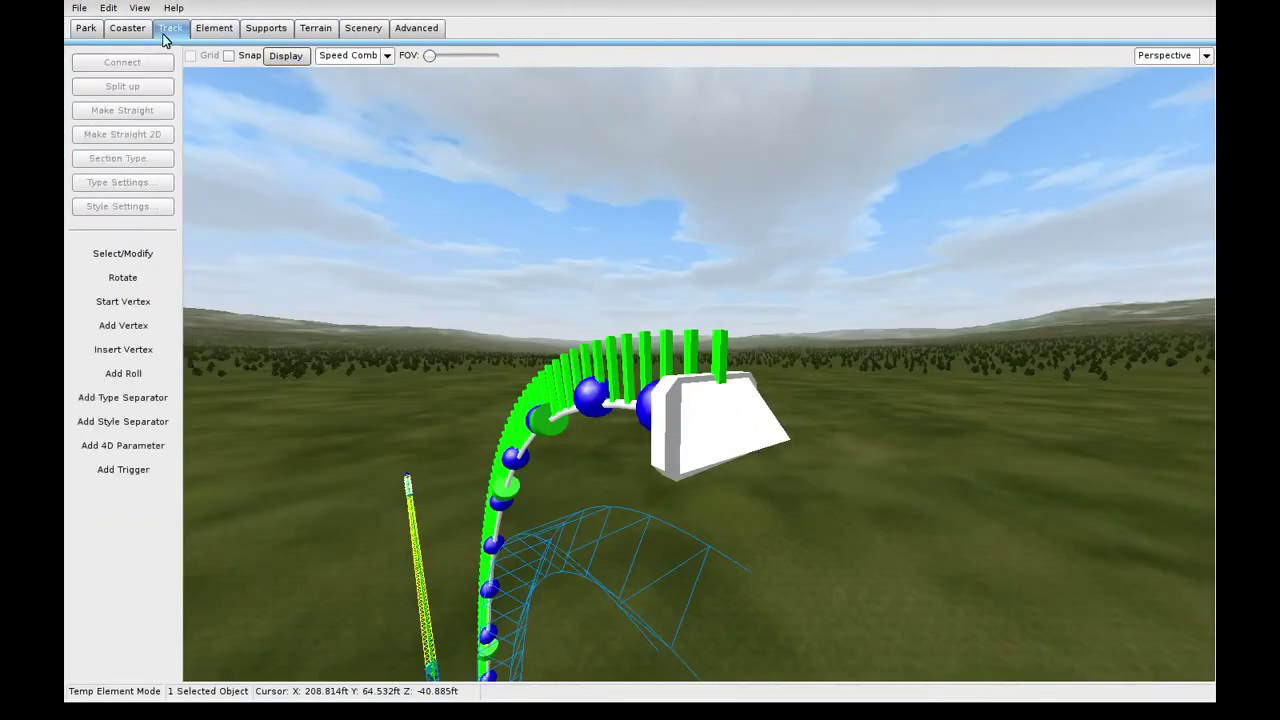
click(123, 254)
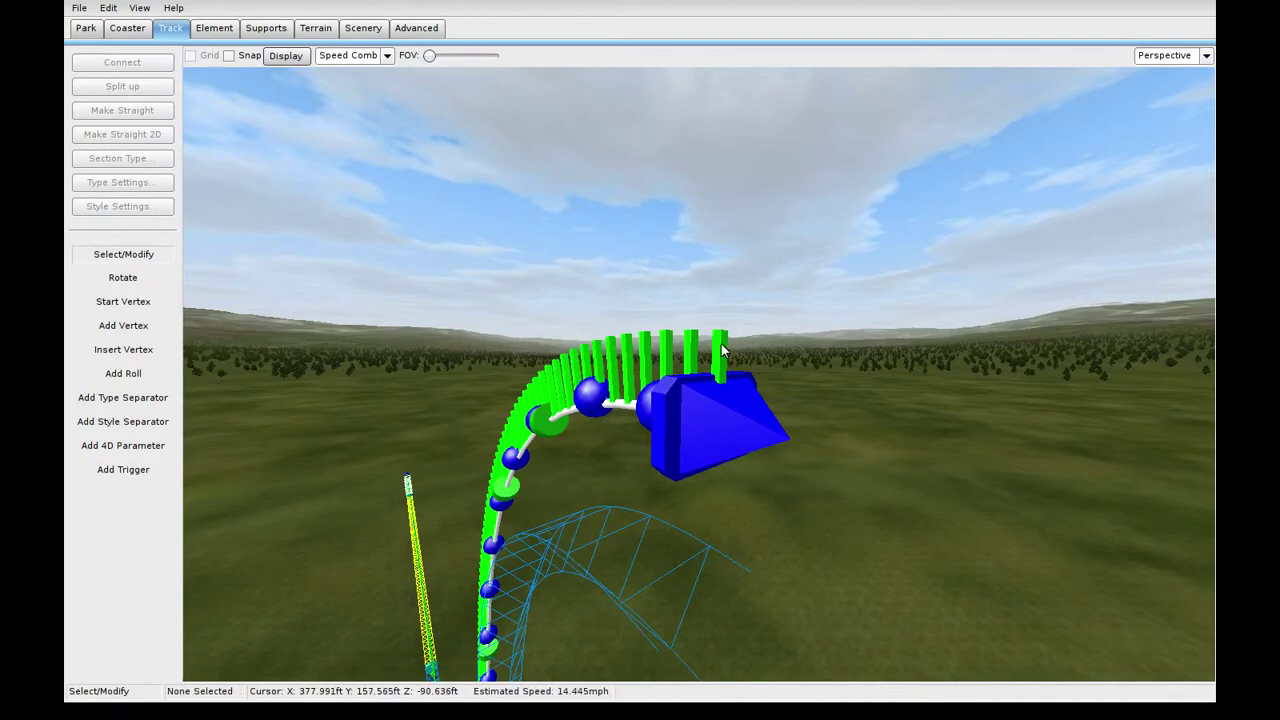
right_drag(752, 372, 795, 420)
scroll(760, 382, down, 5)
scroll(738, 367, up, 1)
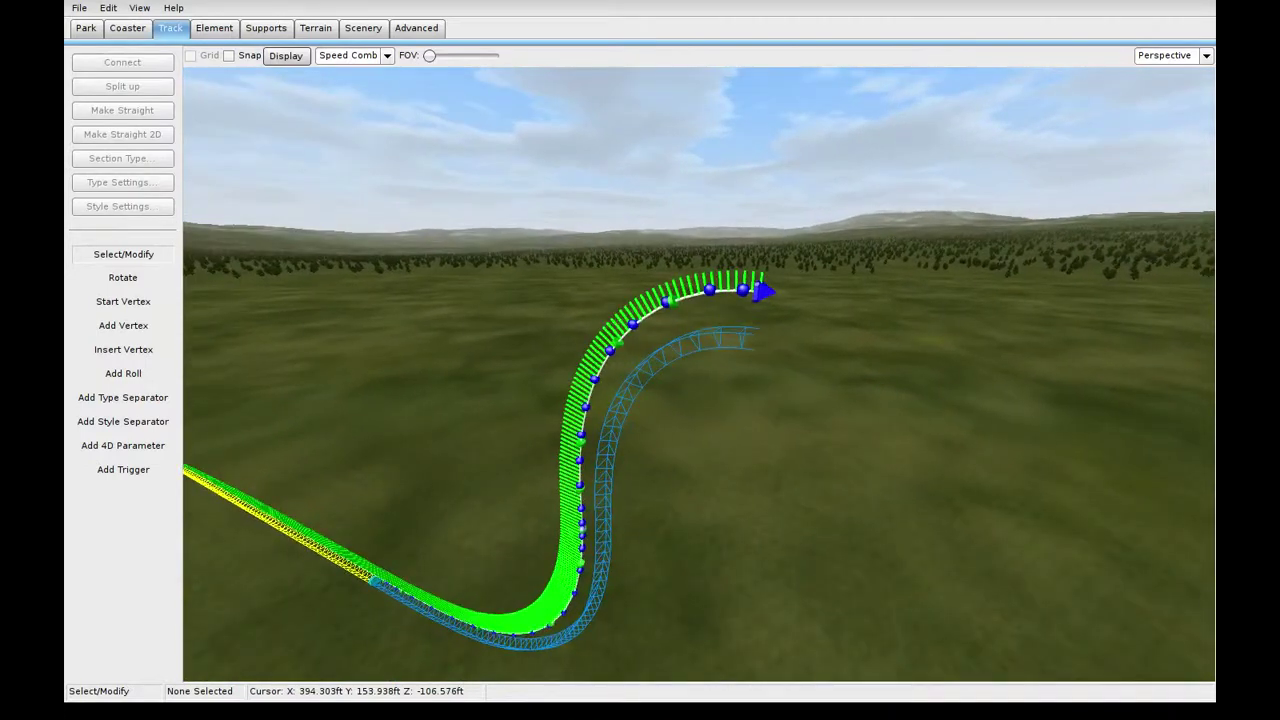
right_drag(769, 482, 735, 500)
right_drag(543, 211, 543, 211)
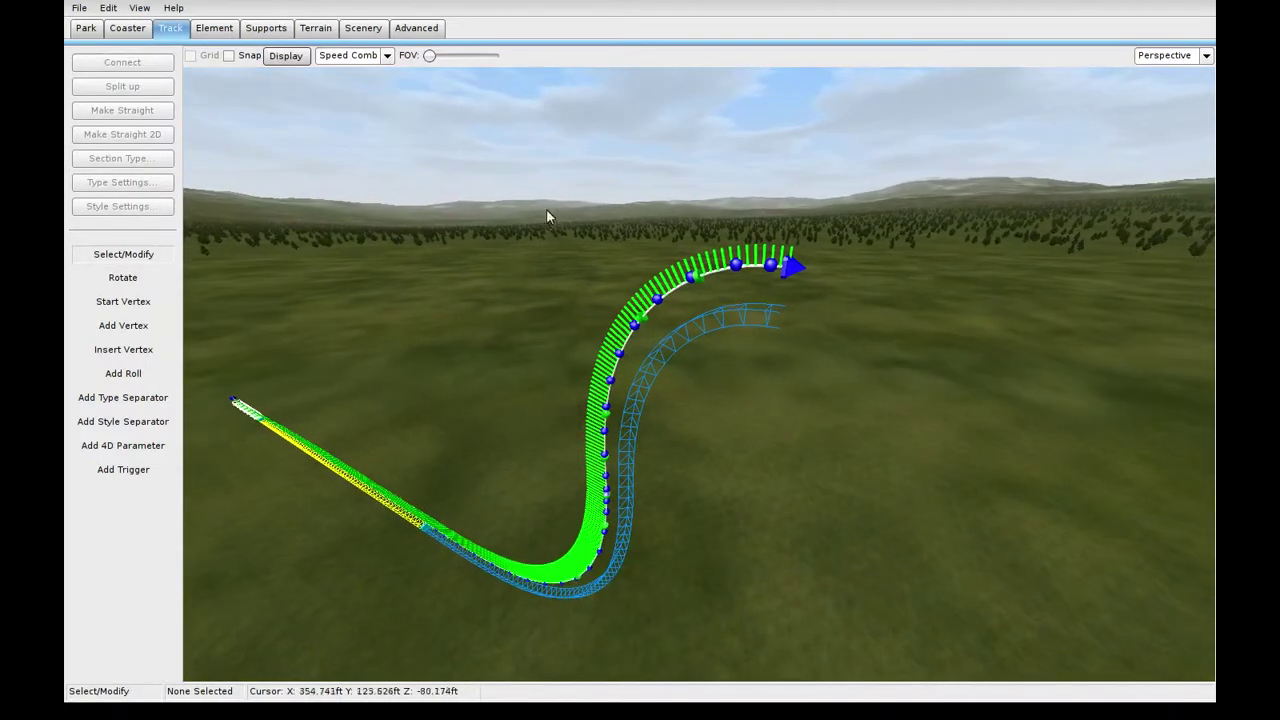
Return the track display to G-Force Comb, select the end vertex on the crest and switch to element editing
click(387, 55)
click(376, 150)
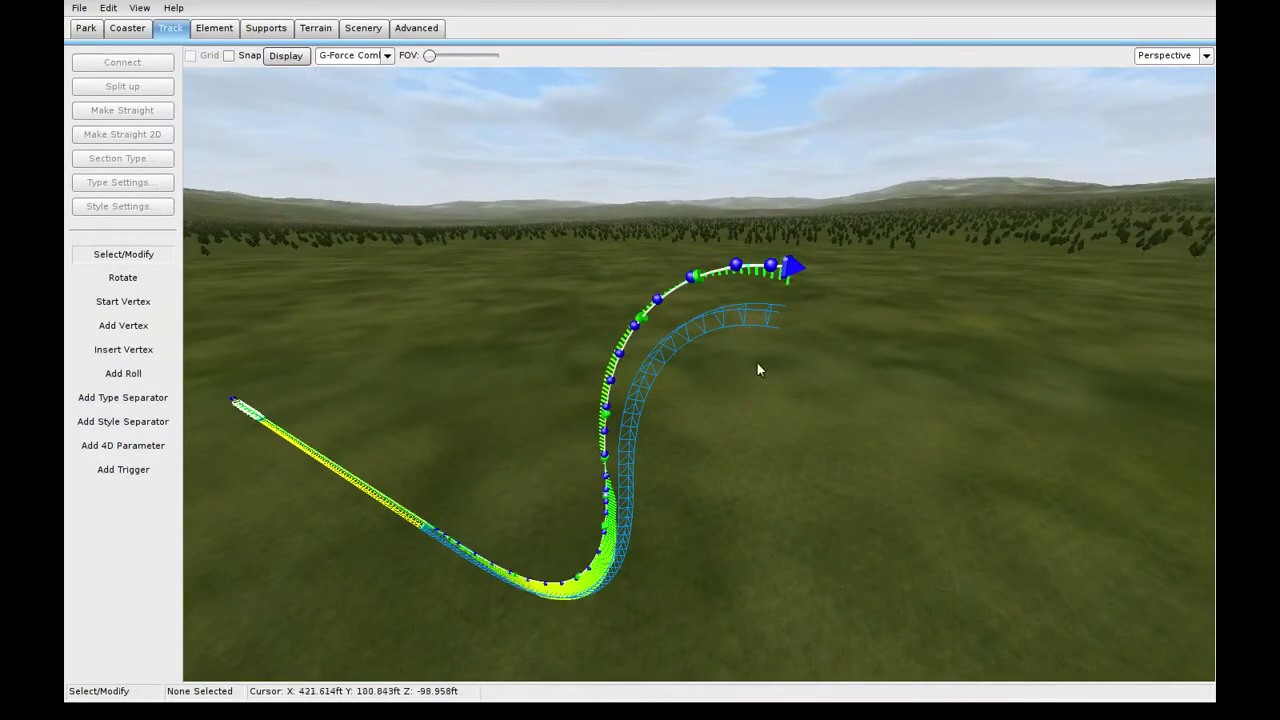
right_drag(756, 361, 756, 361)
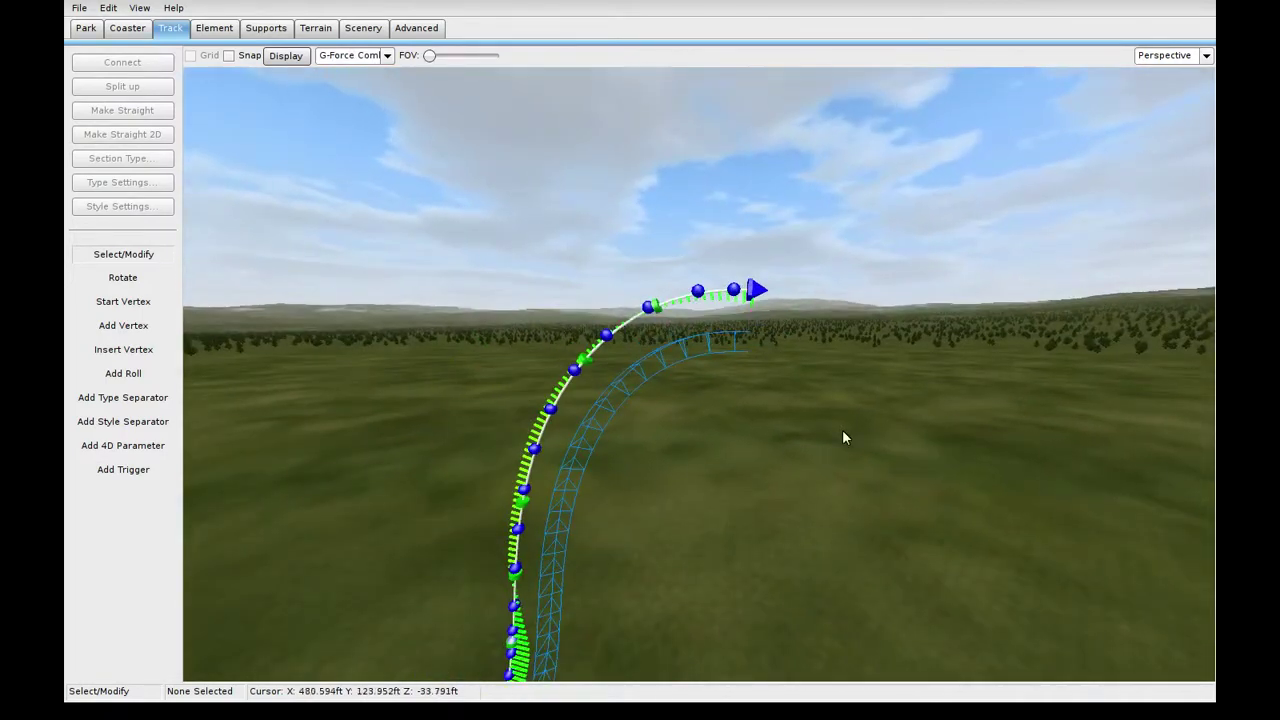
right_drag(866, 412, 875, 378)
click(585, 314)
right_drag(771, 314, 785, 321)
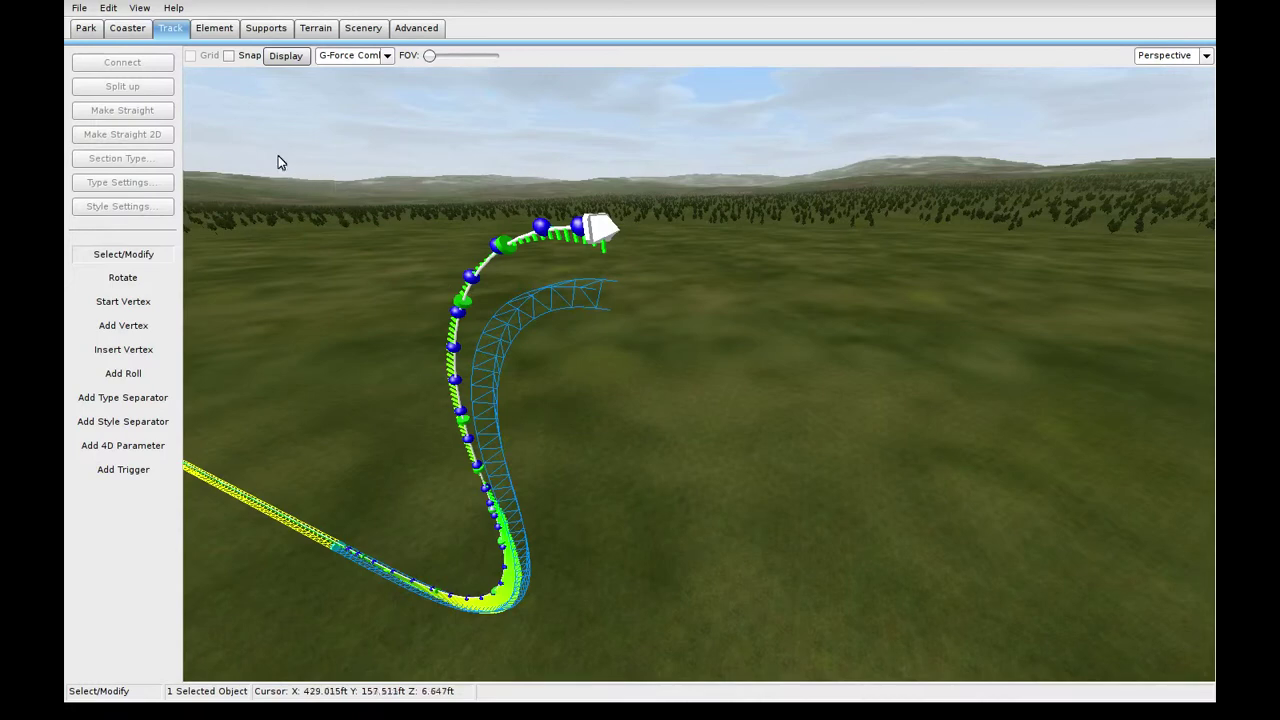
click(214, 30)
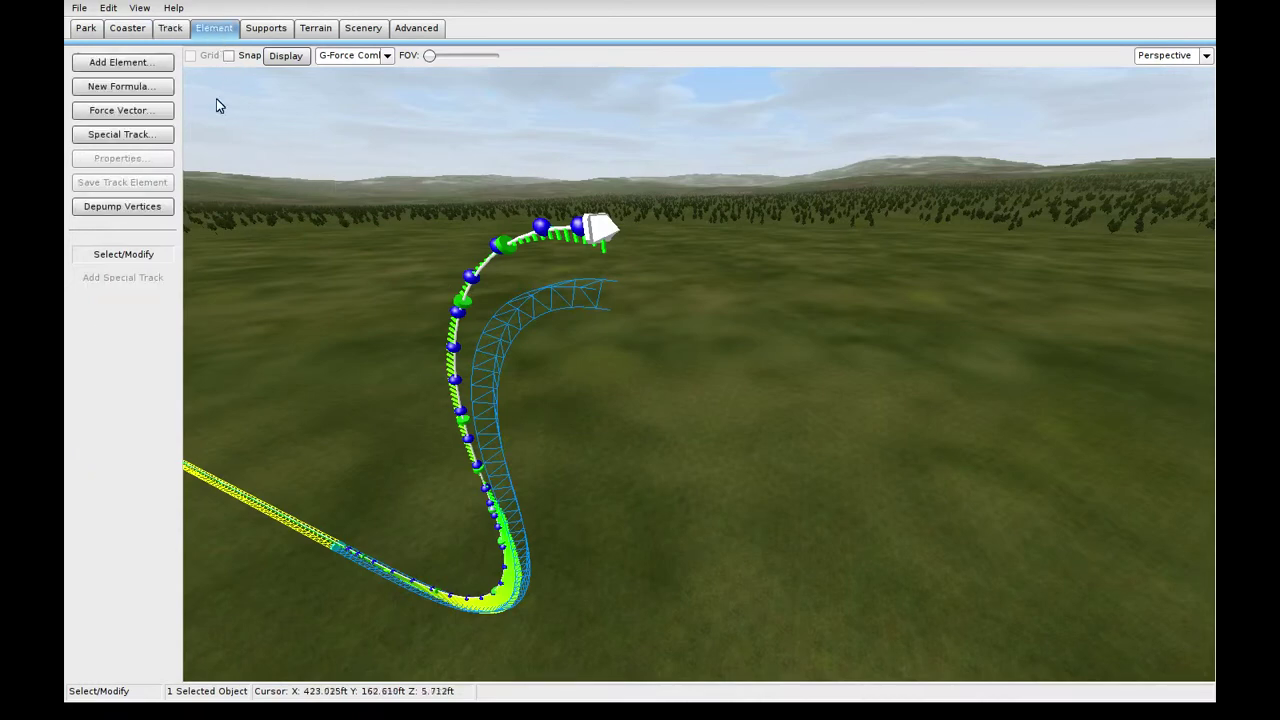